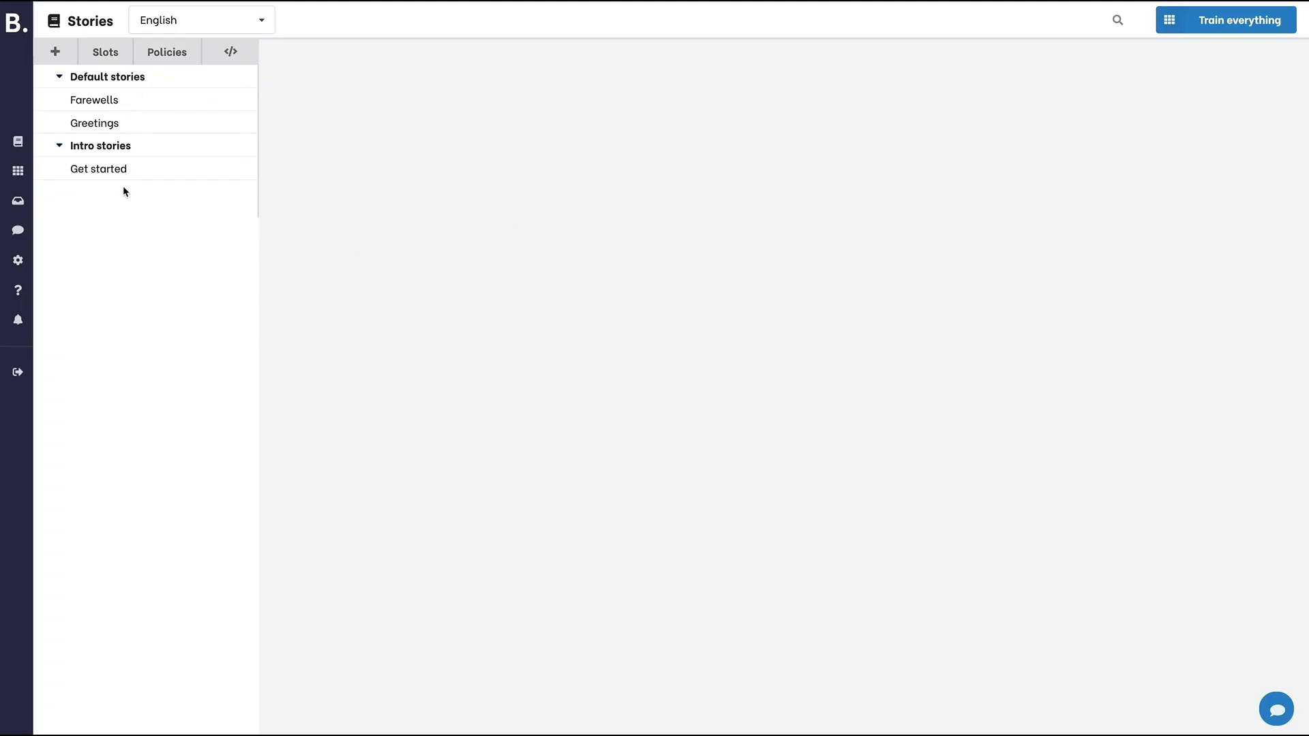
Look through the Farewells, Greetings and Get started stories
{"action": "left_click", "coordinate": [158, 102]}
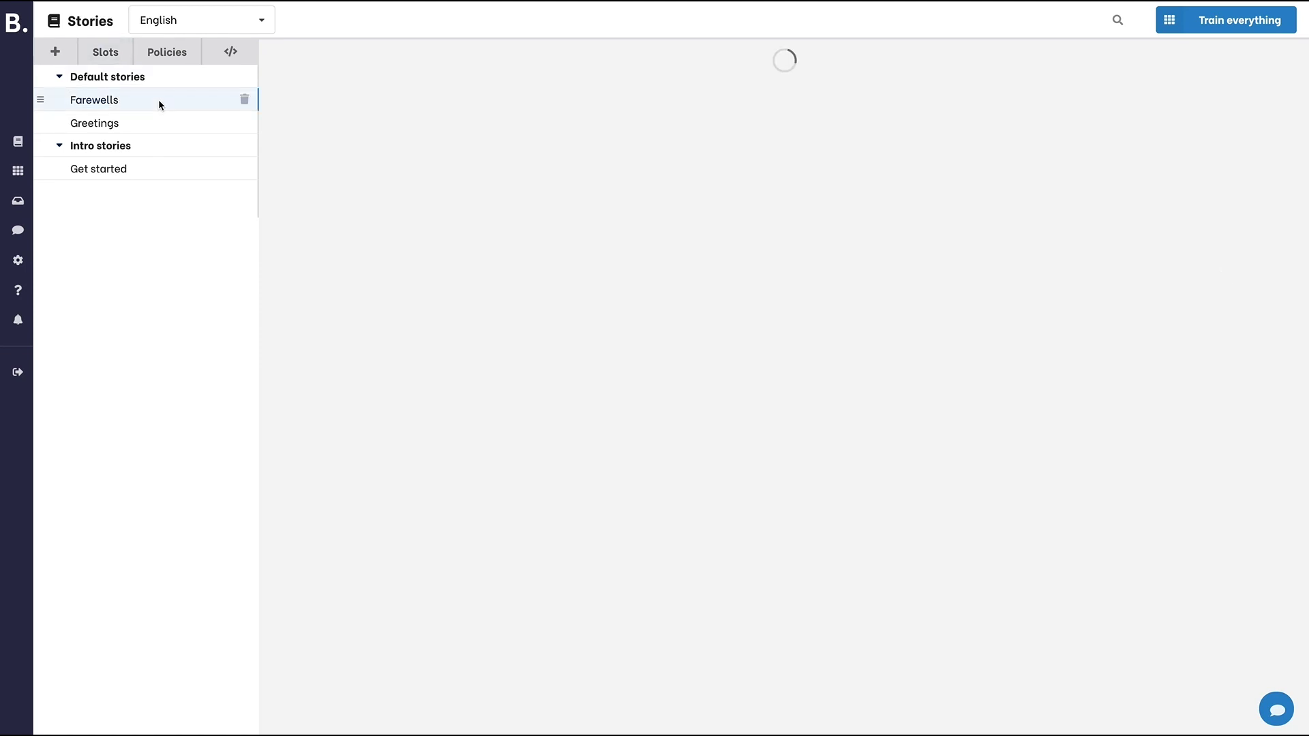
{"action": "left_click", "coordinate": [158, 127]}
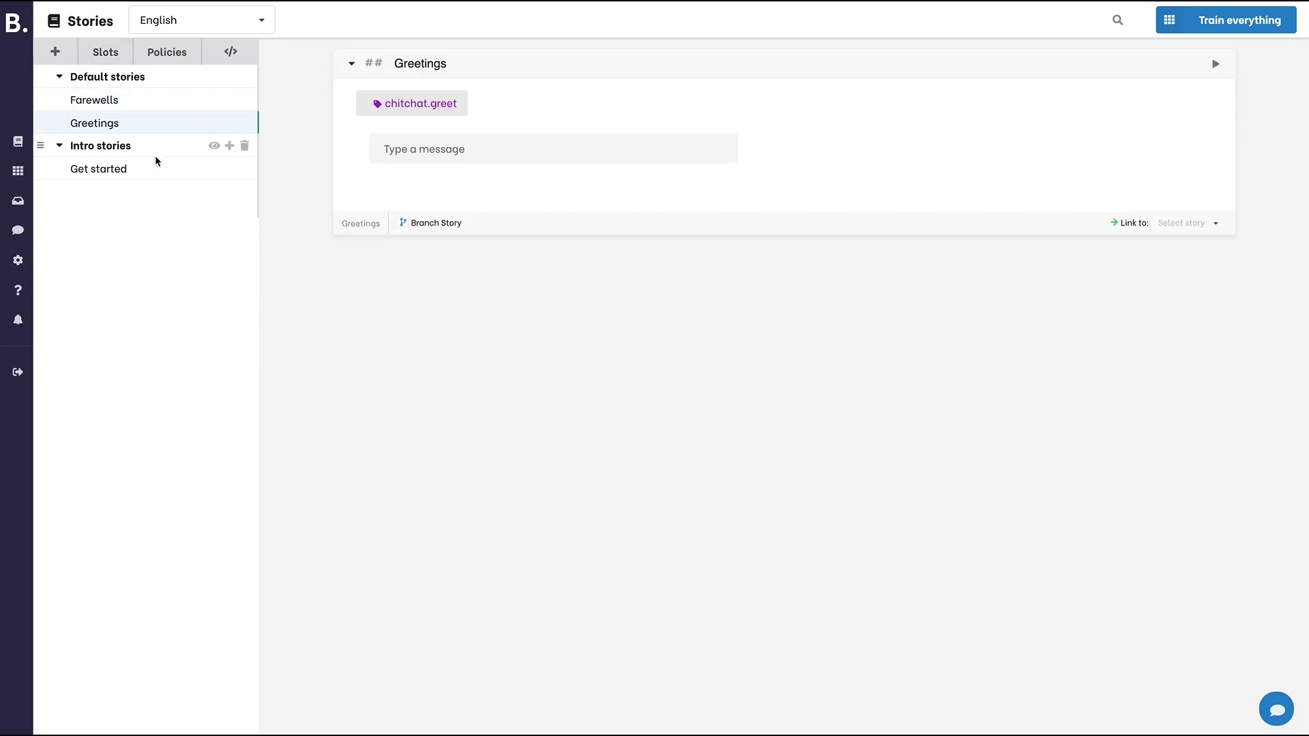
{"action": "left_click", "coordinate": [152, 170]}
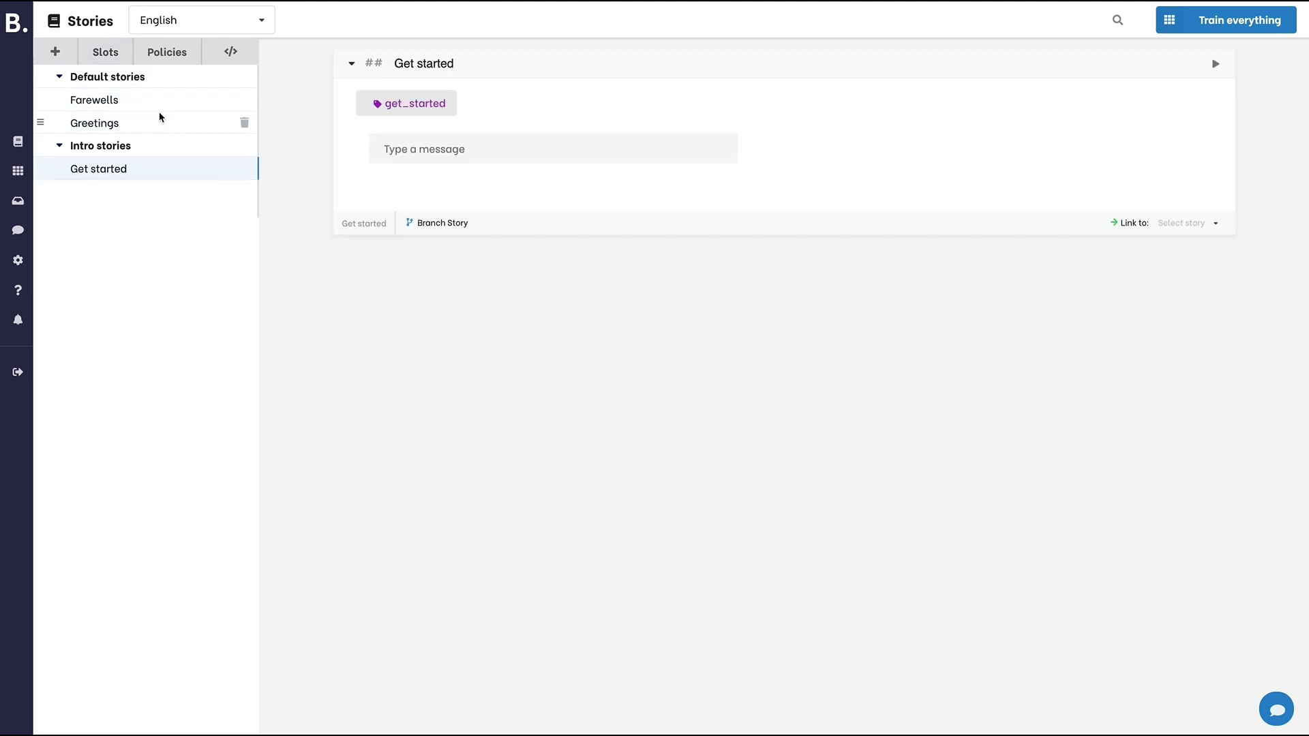
{"action": "left_click", "coordinate": [158, 101]}
{"action": "left_click", "coordinate": [157, 125]}
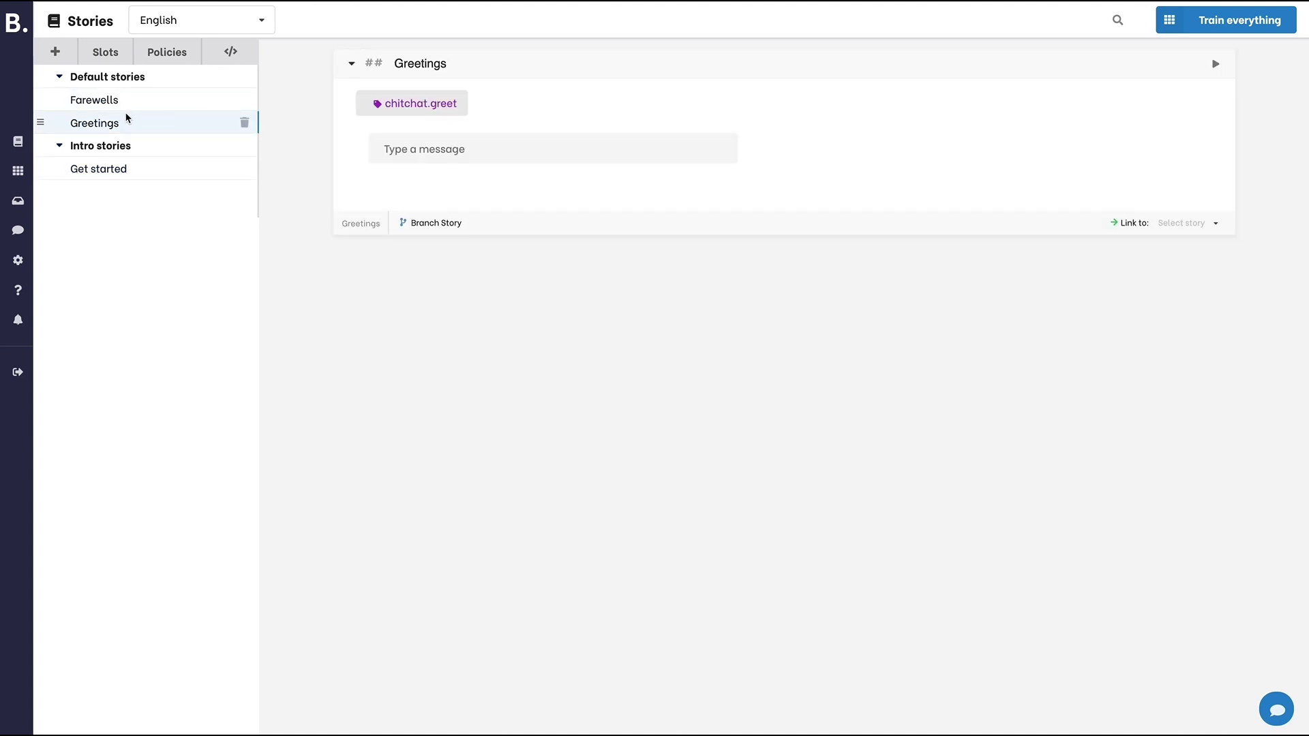
Delete the Farewells story and begin deleting the Default stories group
{"action": "left_click", "coordinate": [244, 100]}
{"action": "left_click", "coordinate": [861, 414]}
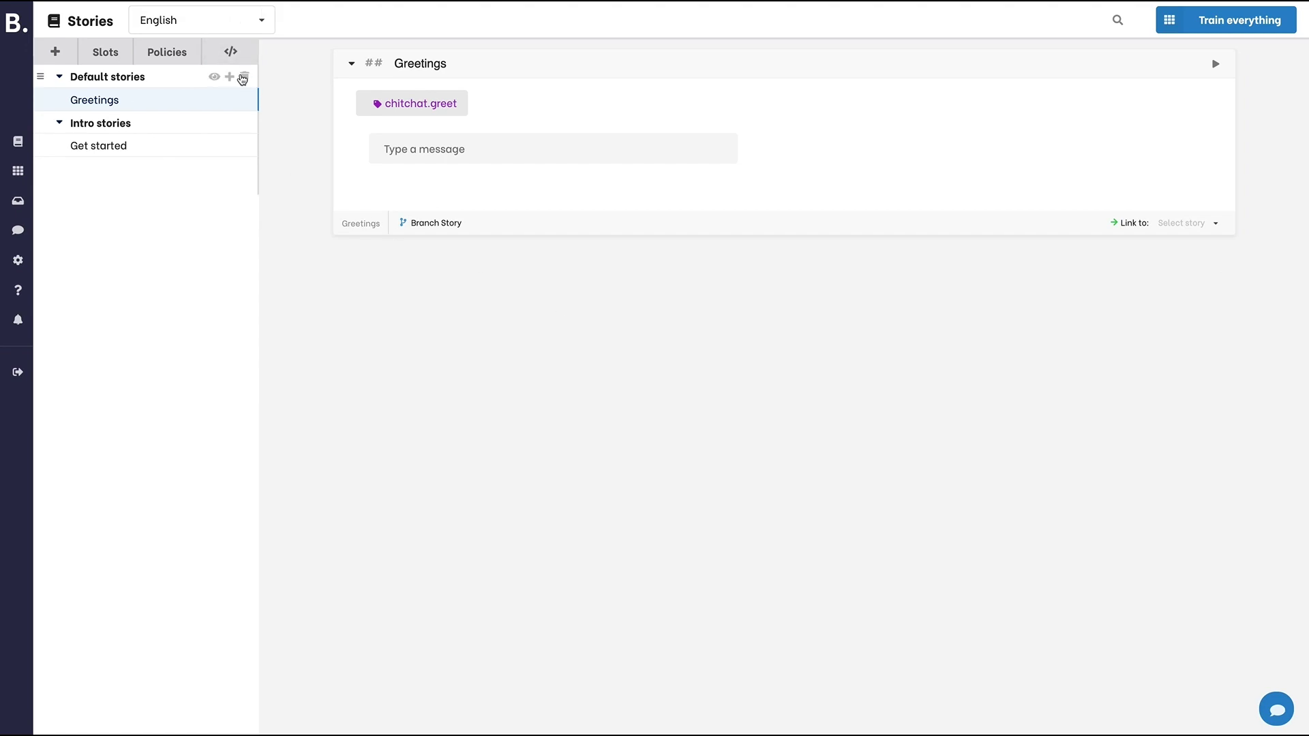
{"action": "left_click", "coordinate": [242, 77]}
Confirm removal of the Default stories group and create a new story group named Greetings
{"action": "left_click", "coordinate": [893, 414]}
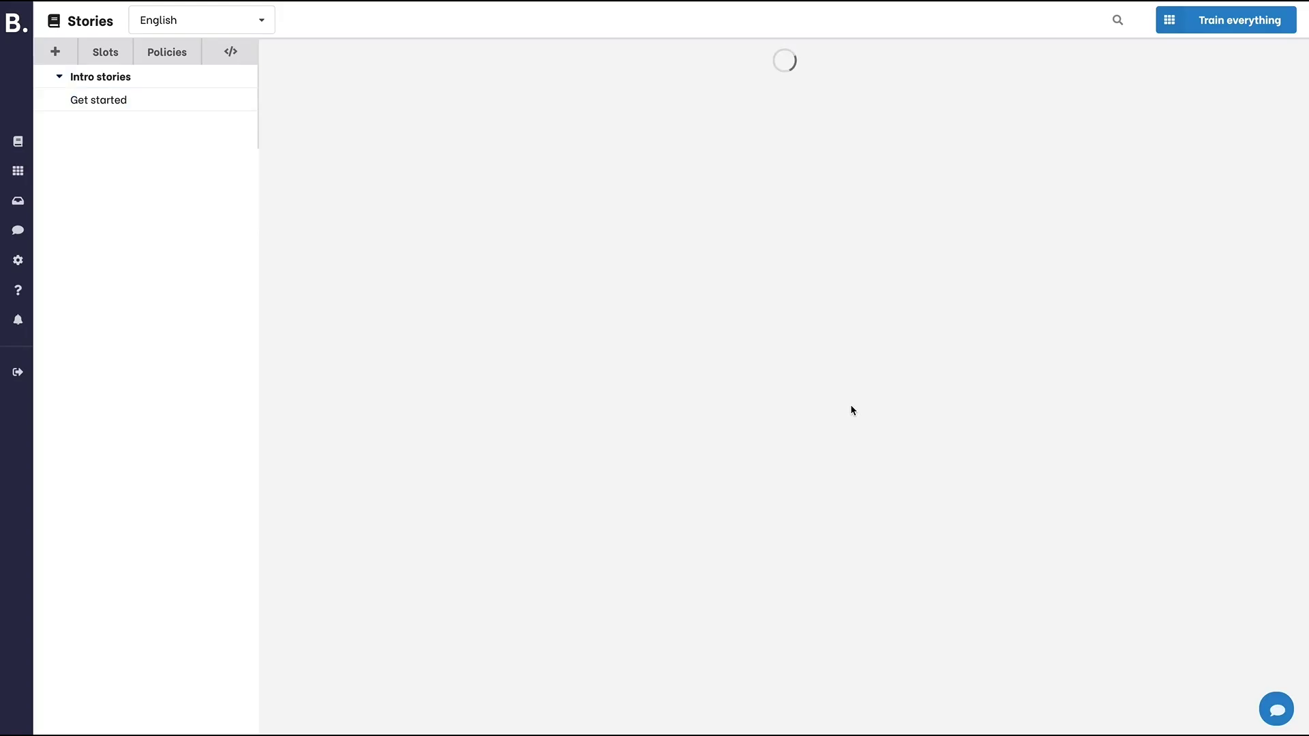
{"action": "left_click", "coordinate": [54, 51]}
{"action": "type", "text": "Greetings"}
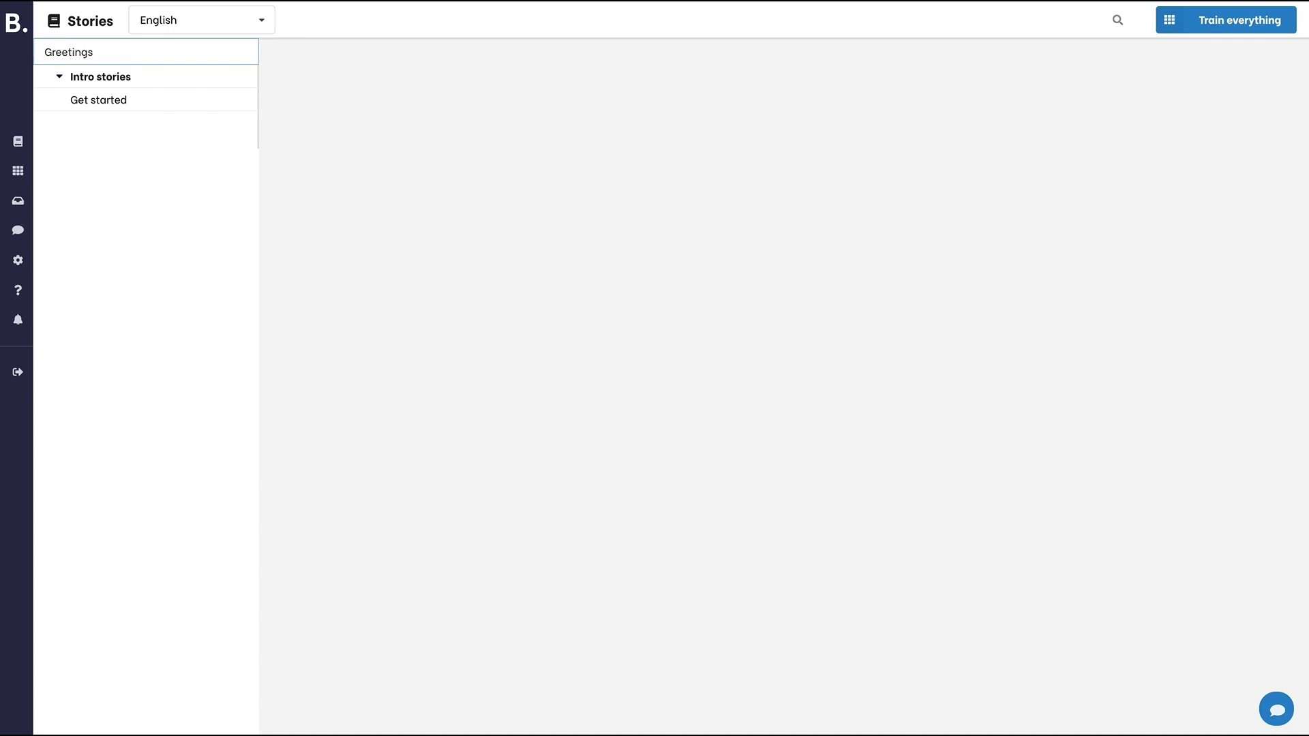
{"action": "key", "text": "Return"}
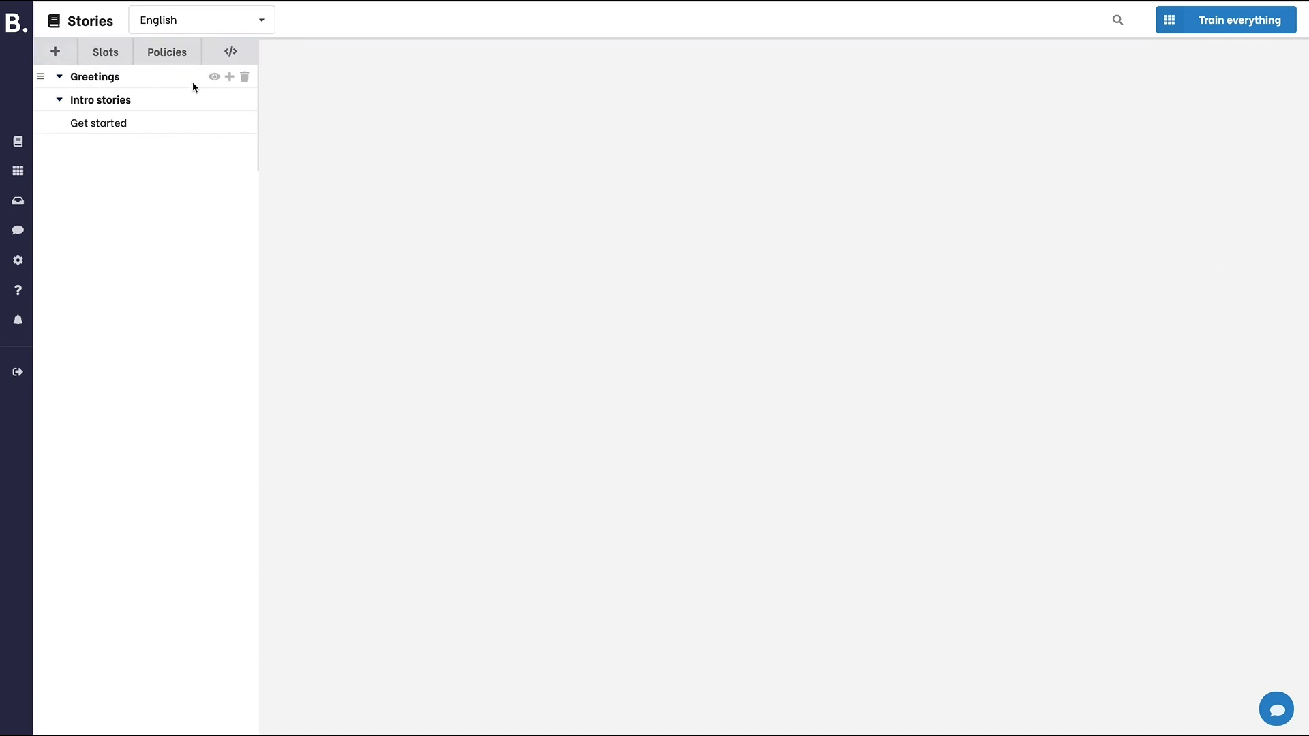
Add a story to the Greetings group and rename it Hi
{"action": "left_click", "coordinate": [230, 77]}
{"action": "double_click", "coordinate": [119, 102]}
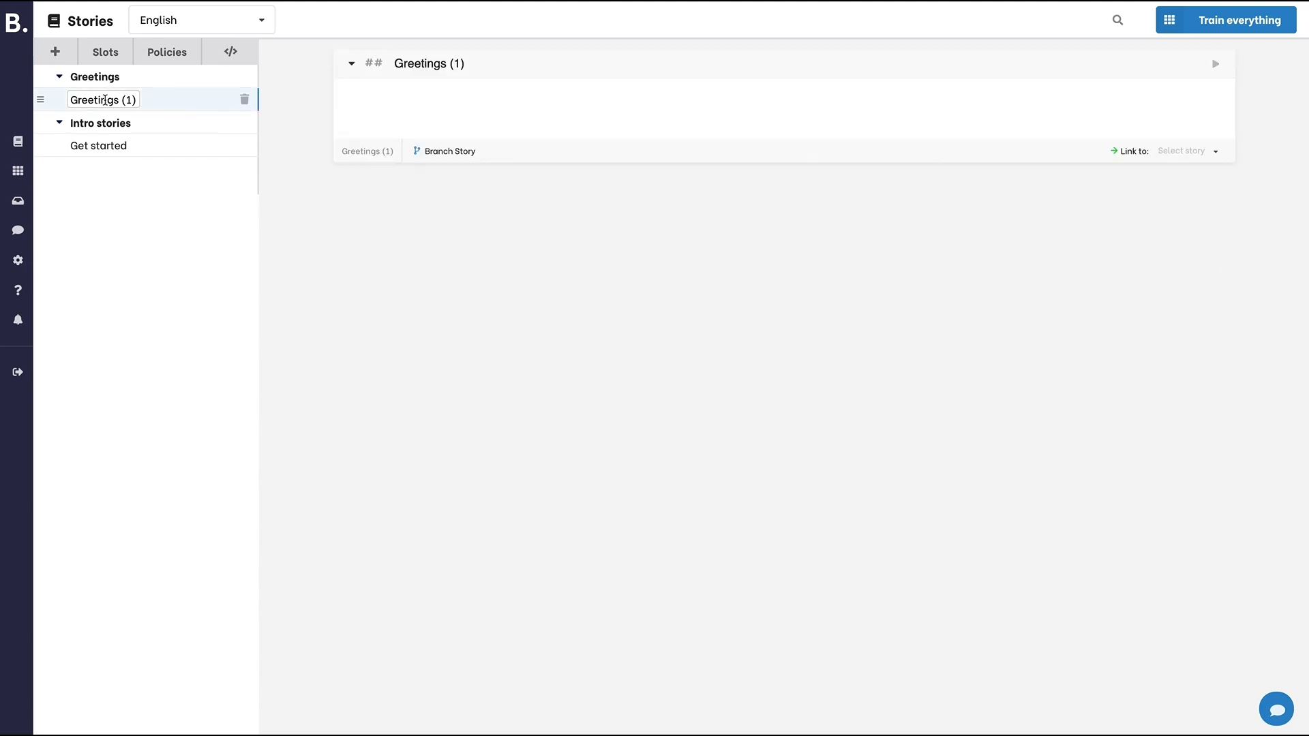
{"action": "left_click_drag", "start_coordinate": [137, 102], "coordinate": [69, 104]}
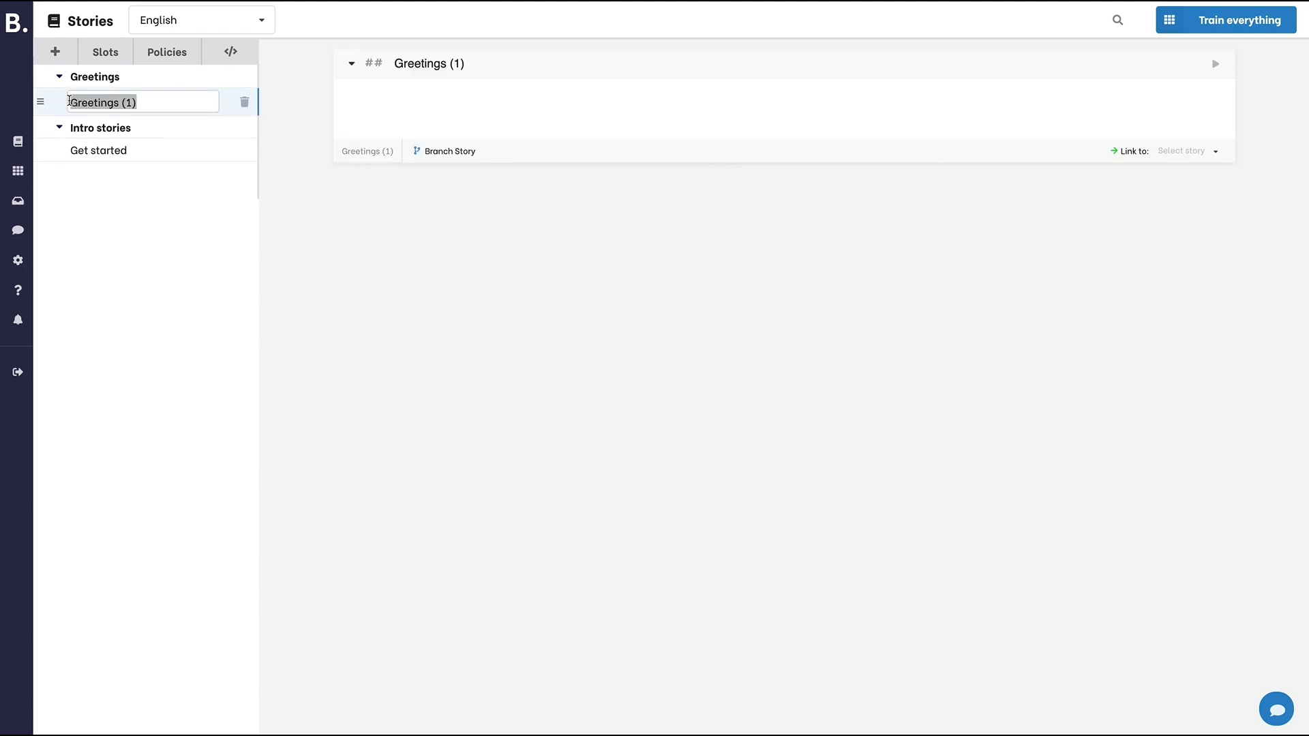
{"action": "type", "text": "Hi"}
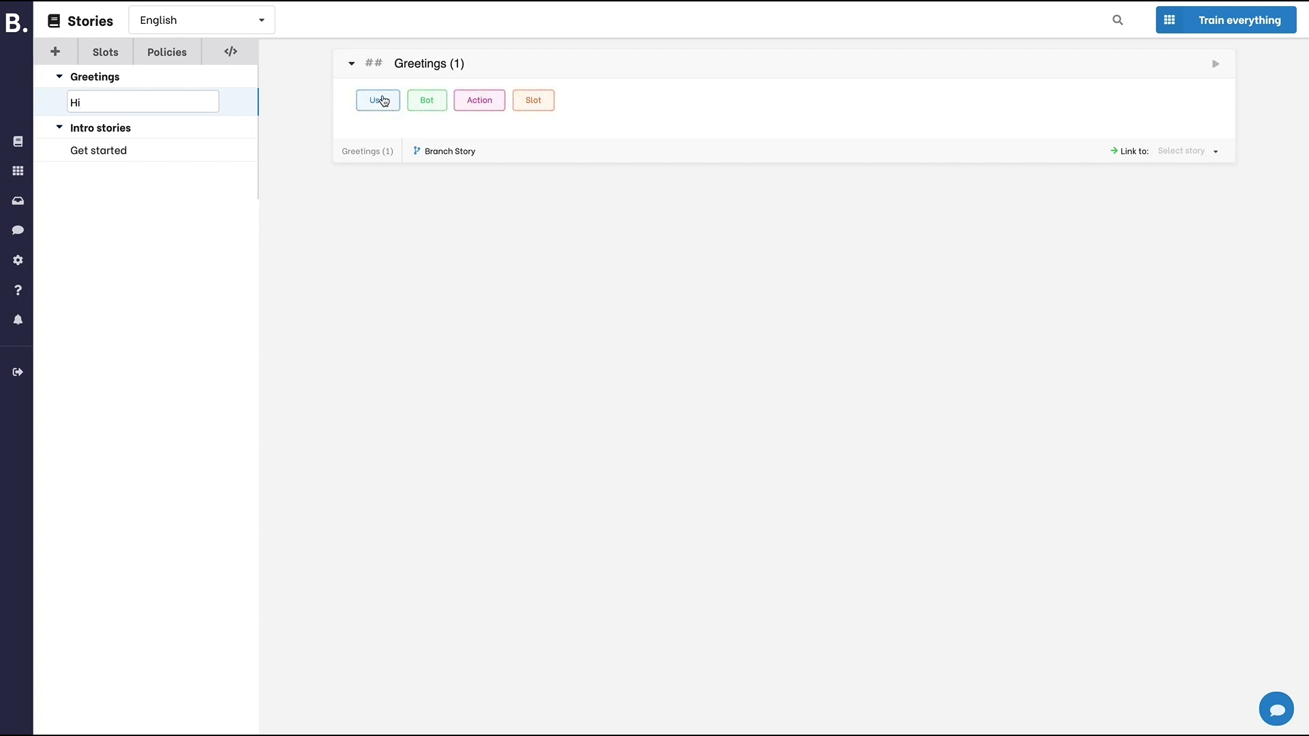
Add a user message 'Hi' tagged with the chitchat.greet intent
{"action": "left_click", "coordinate": [383, 101]}
{"action": "left_click", "coordinate": [385, 128]}
{"action": "type", "text": "Hi"}
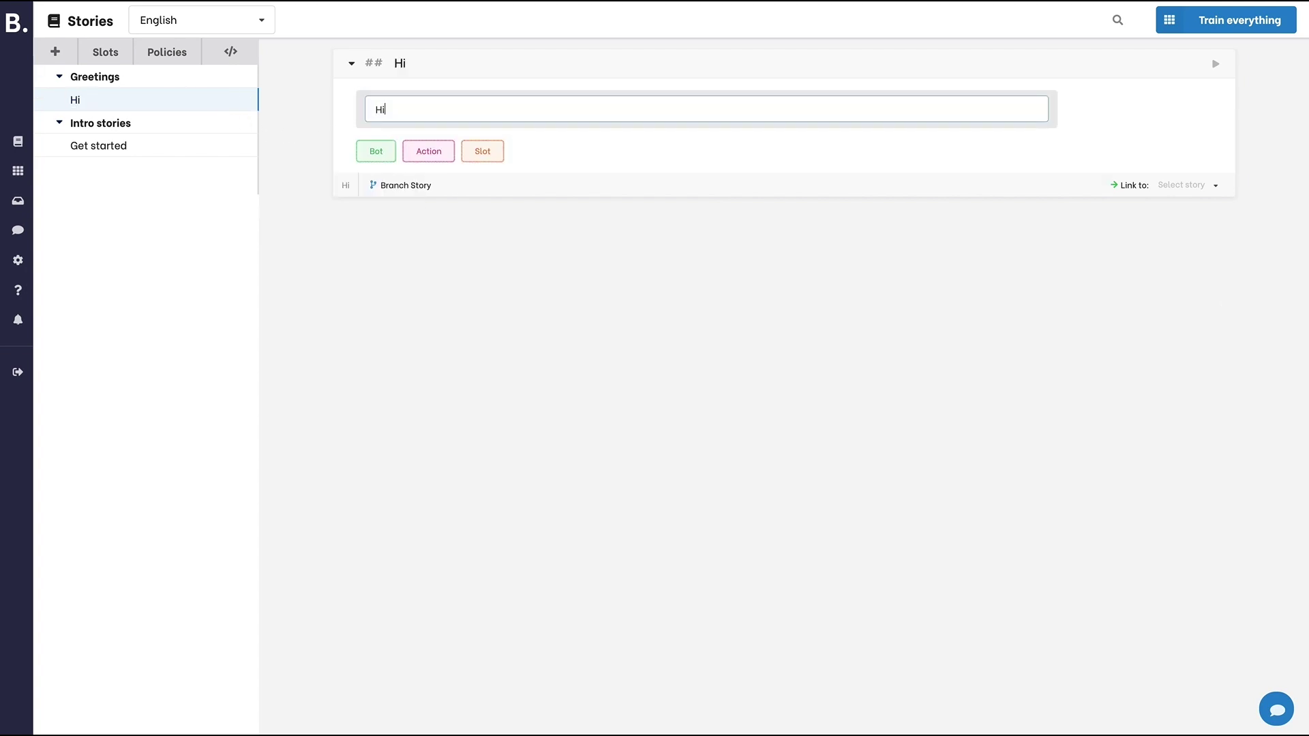
{"action": "key", "text": "Return"}
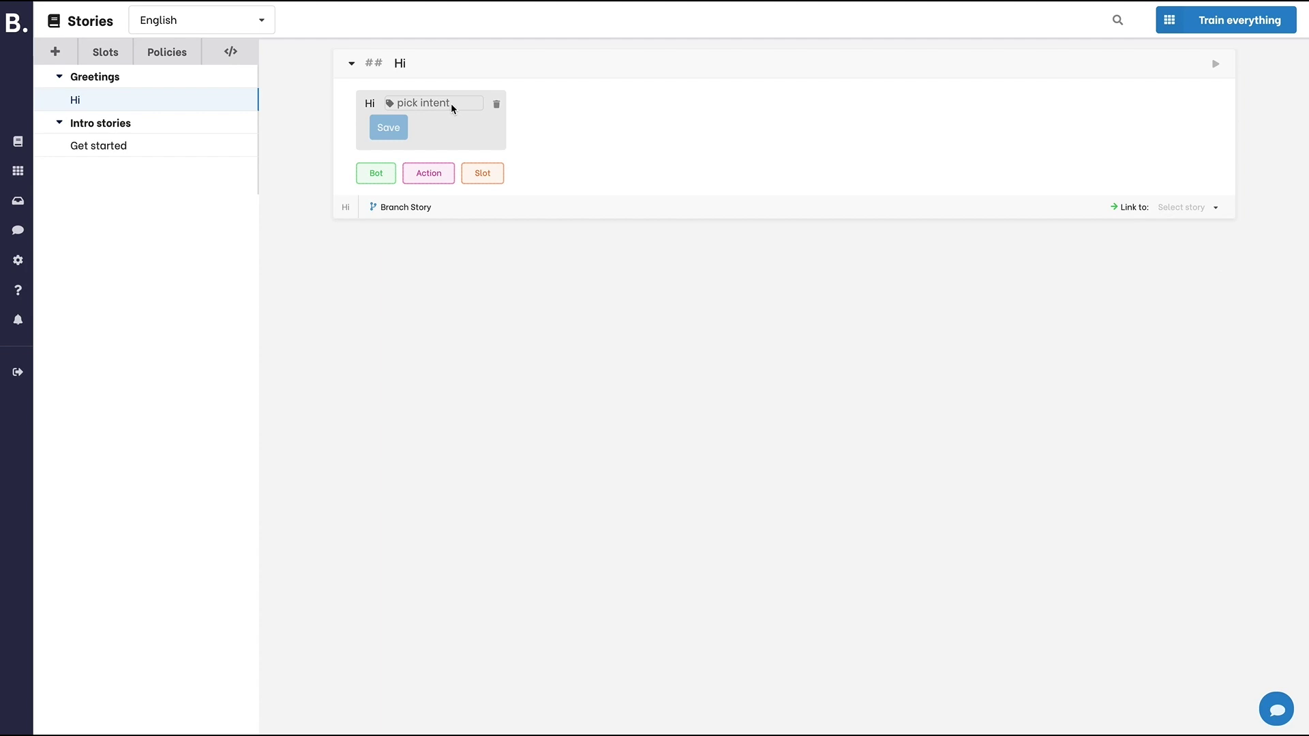
{"action": "left_click", "coordinate": [451, 106]}
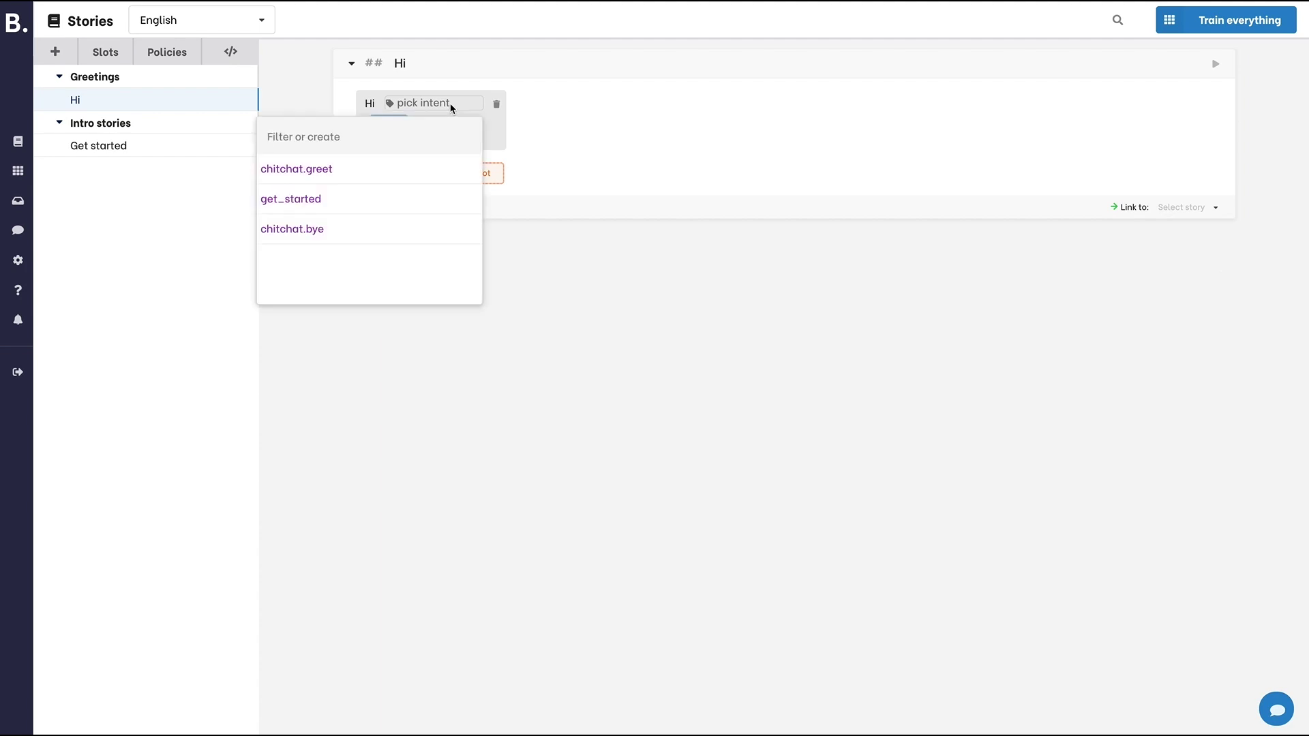
{"action": "left_click", "coordinate": [308, 180]}
{"action": "left_click", "coordinate": [388, 128]}
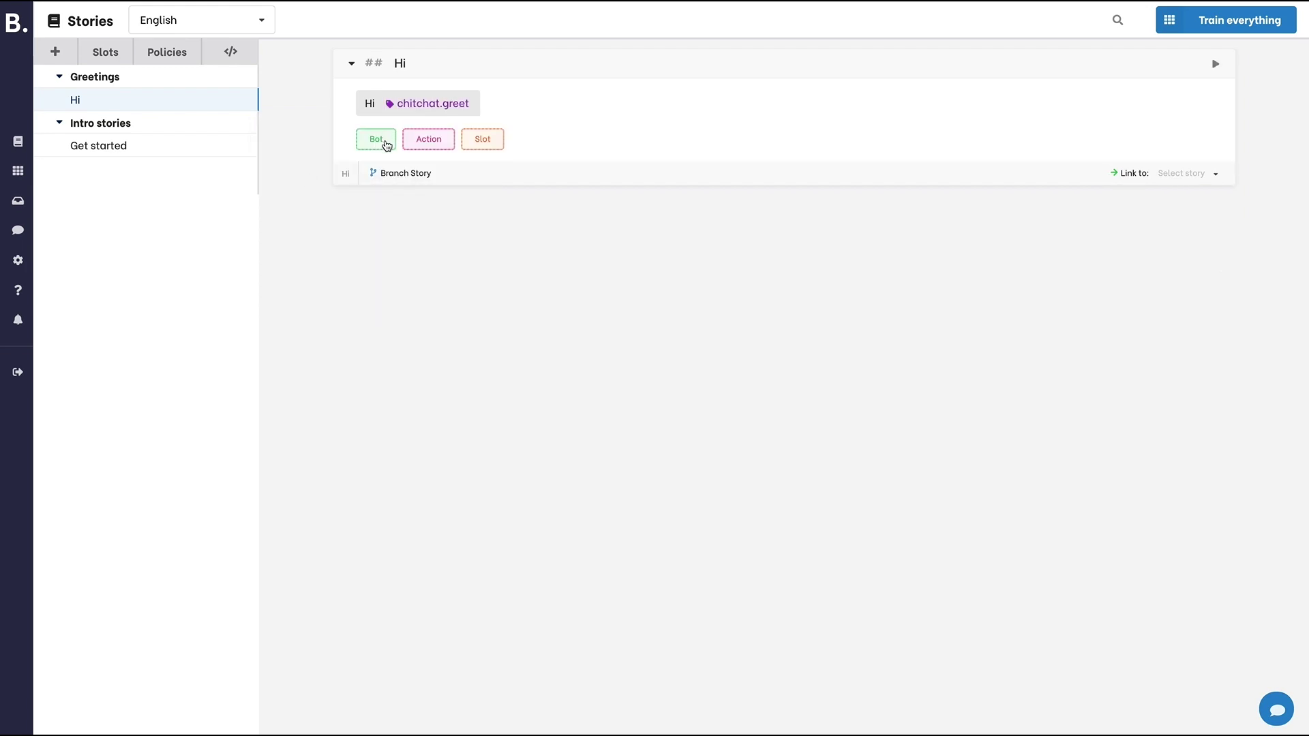
Add a text bot reply 'Hi there' after the user message
{"action": "left_click", "coordinate": [387, 143]}
{"action": "left_click", "coordinate": [397, 170]}
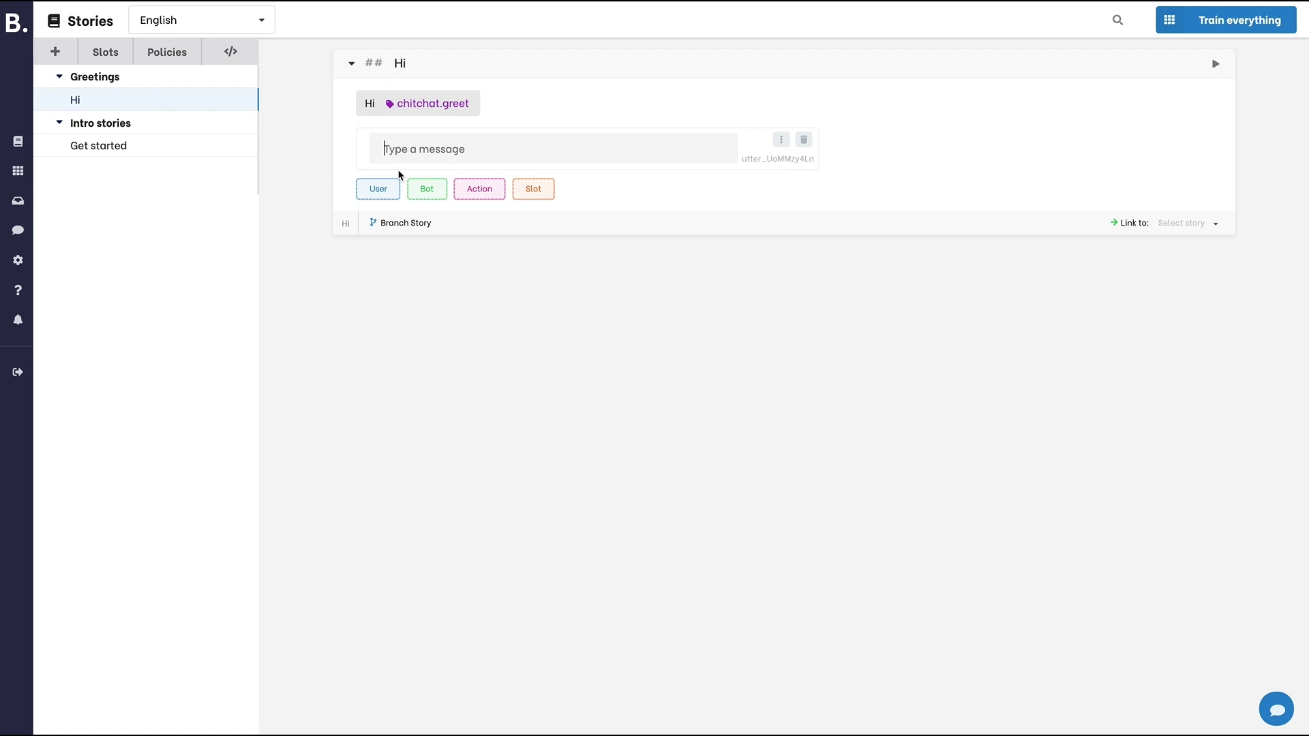
{"action": "type", "text": "Hi there"}
{"action": "left_click", "coordinate": [517, 170]}
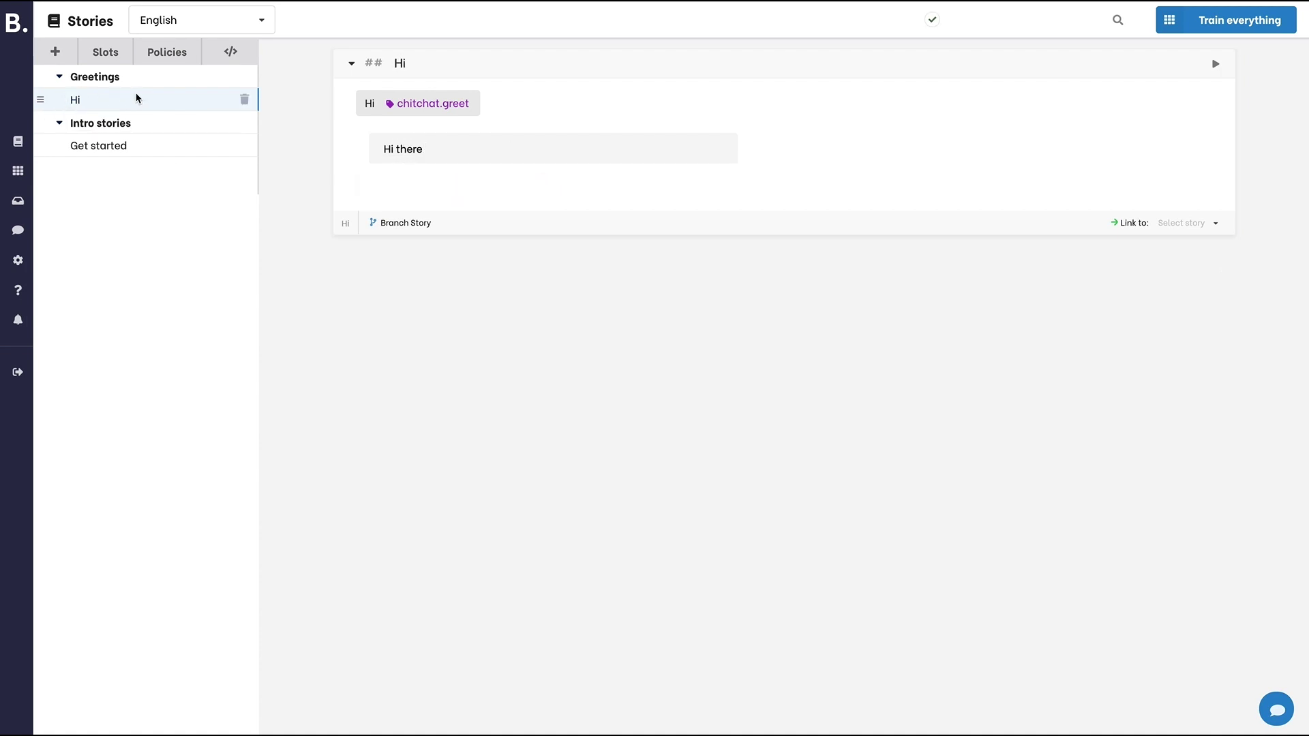
Add a second story to the Greetings group and name it Bye
{"action": "left_click", "coordinate": [227, 77]}
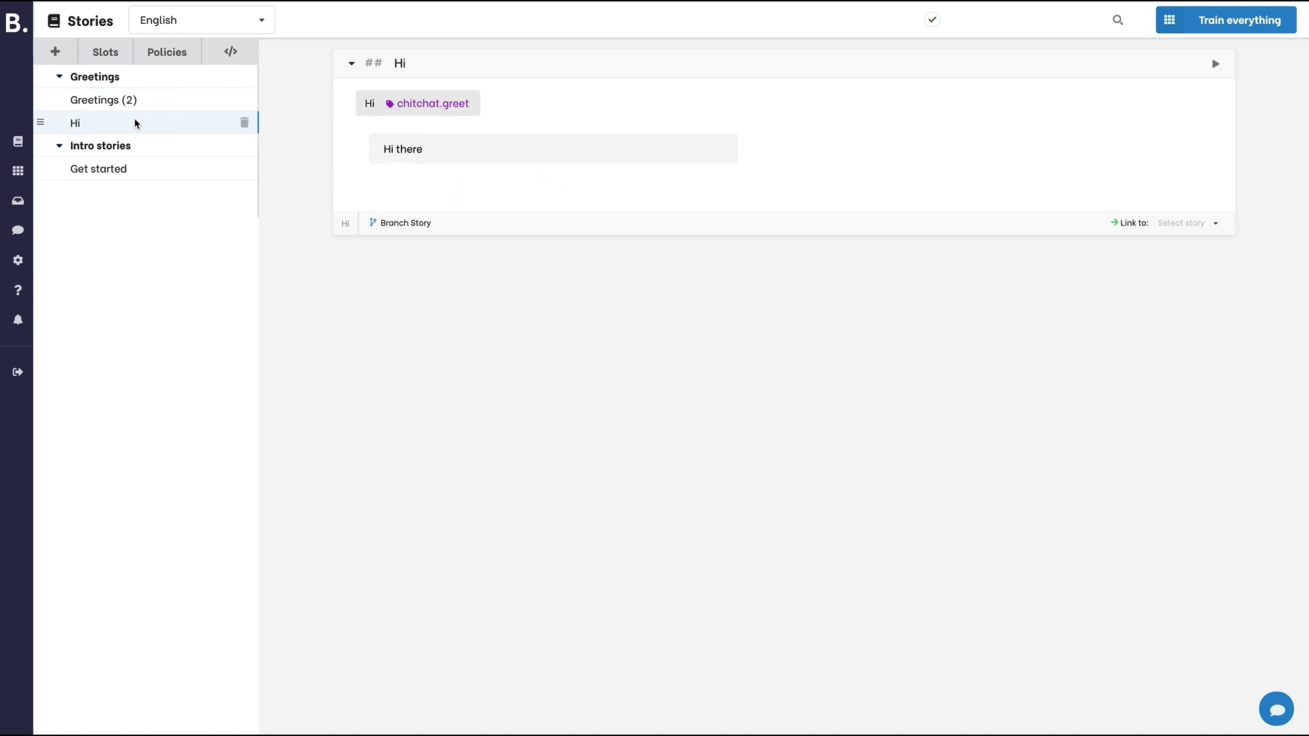
{"action": "double_click", "coordinate": [103, 100]}
{"action": "type", "text": "Bye"}
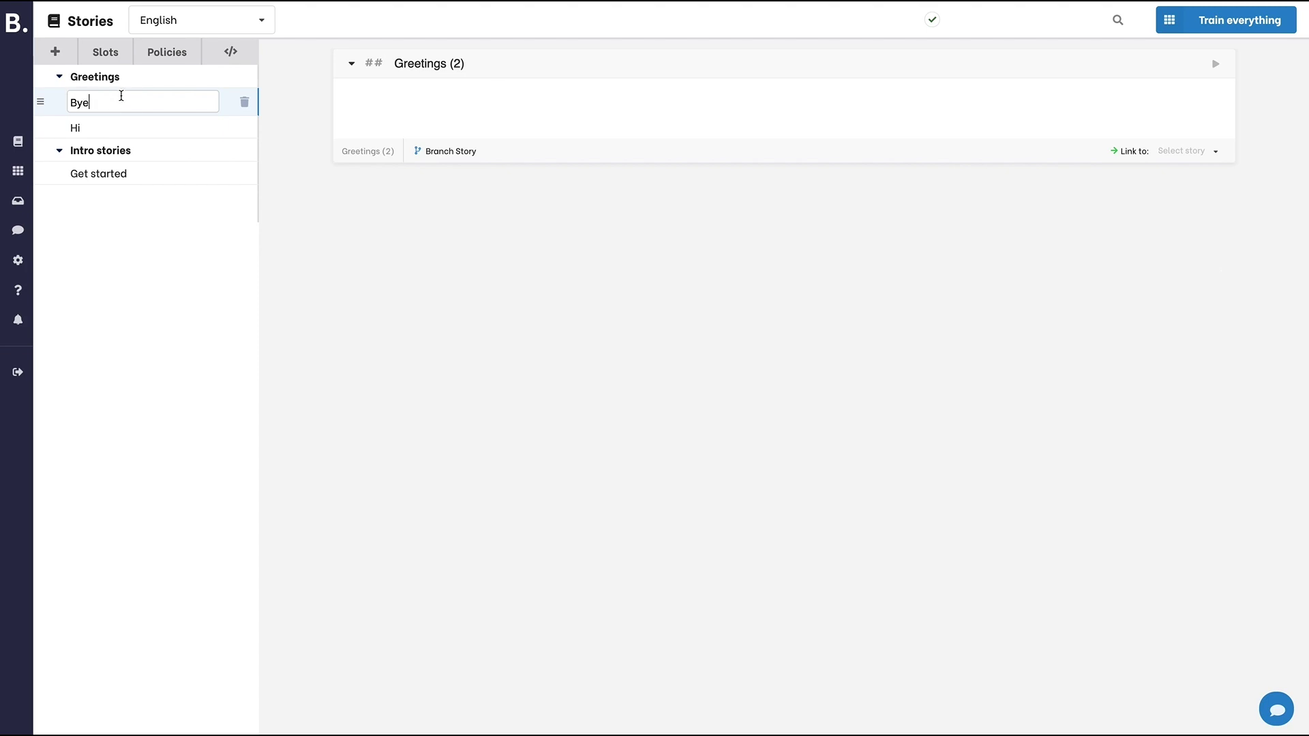
Add a user message 'Bye' tagged with the chitchat.bye intent
{"action": "left_click", "coordinate": [387, 104]}
{"action": "left_click", "coordinate": [384, 129]}
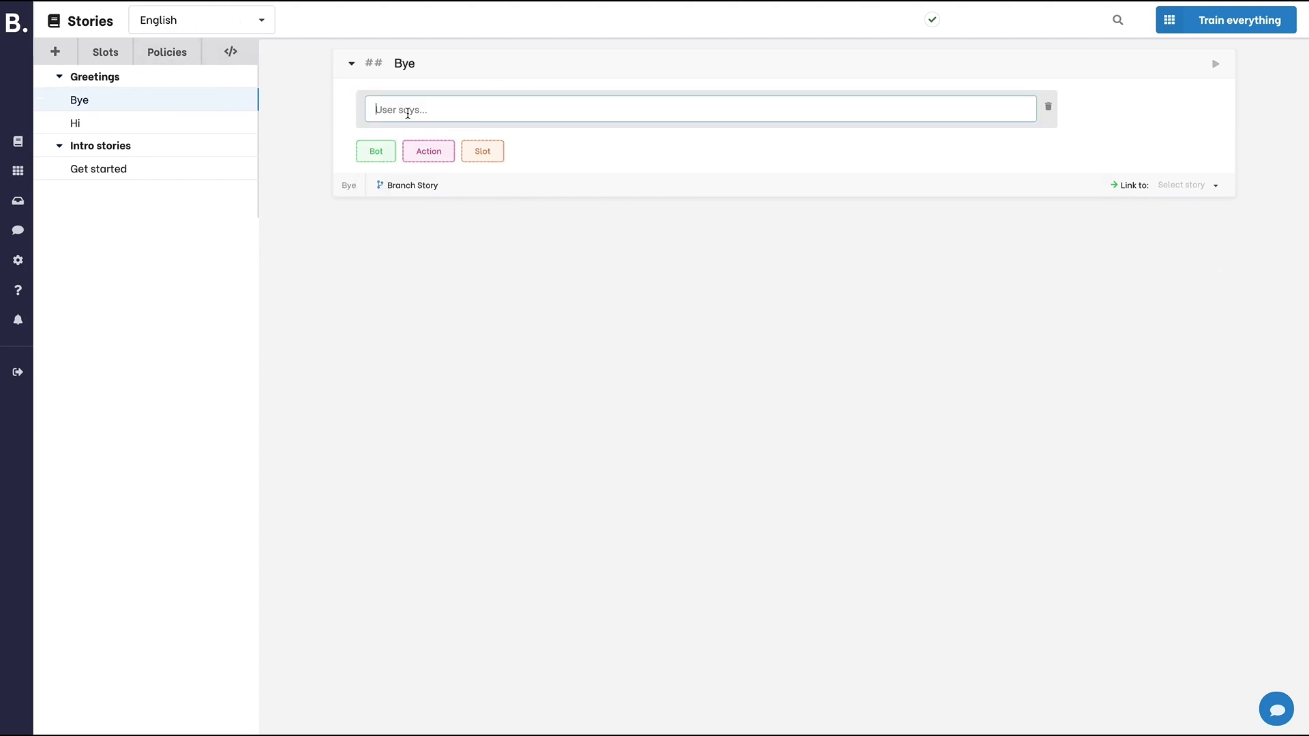
{"action": "type", "text": "Bye"}
{"action": "key", "text": "Return"}
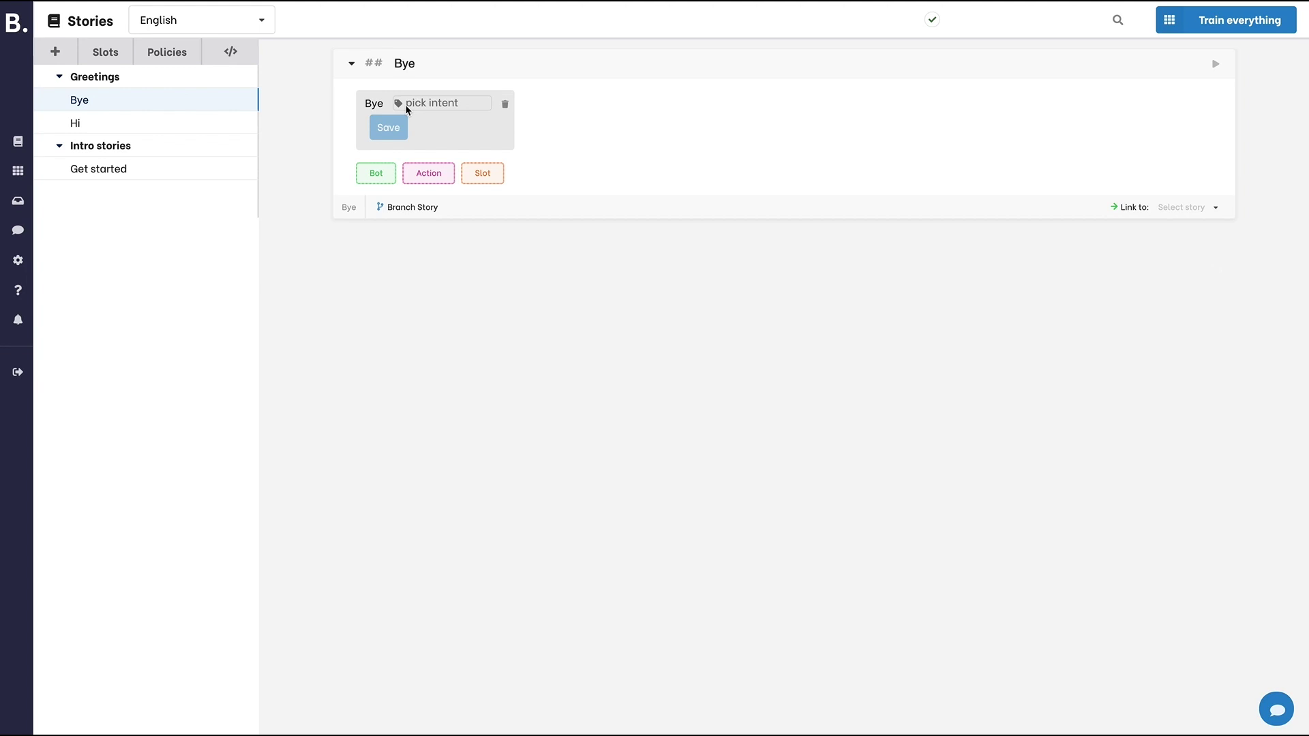
{"action": "left_click", "coordinate": [423, 102]}
{"action": "type", "text": "chi"}
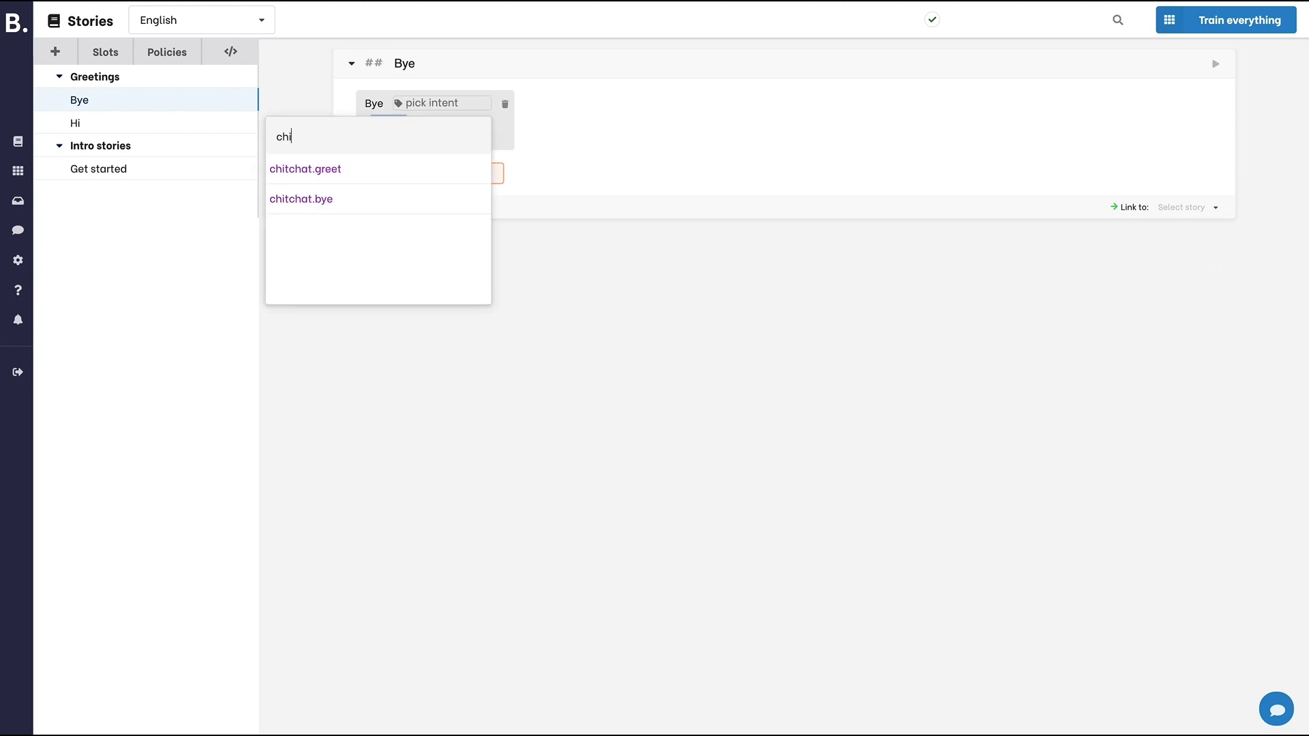
{"action": "type", "text": "tchat.bye"}
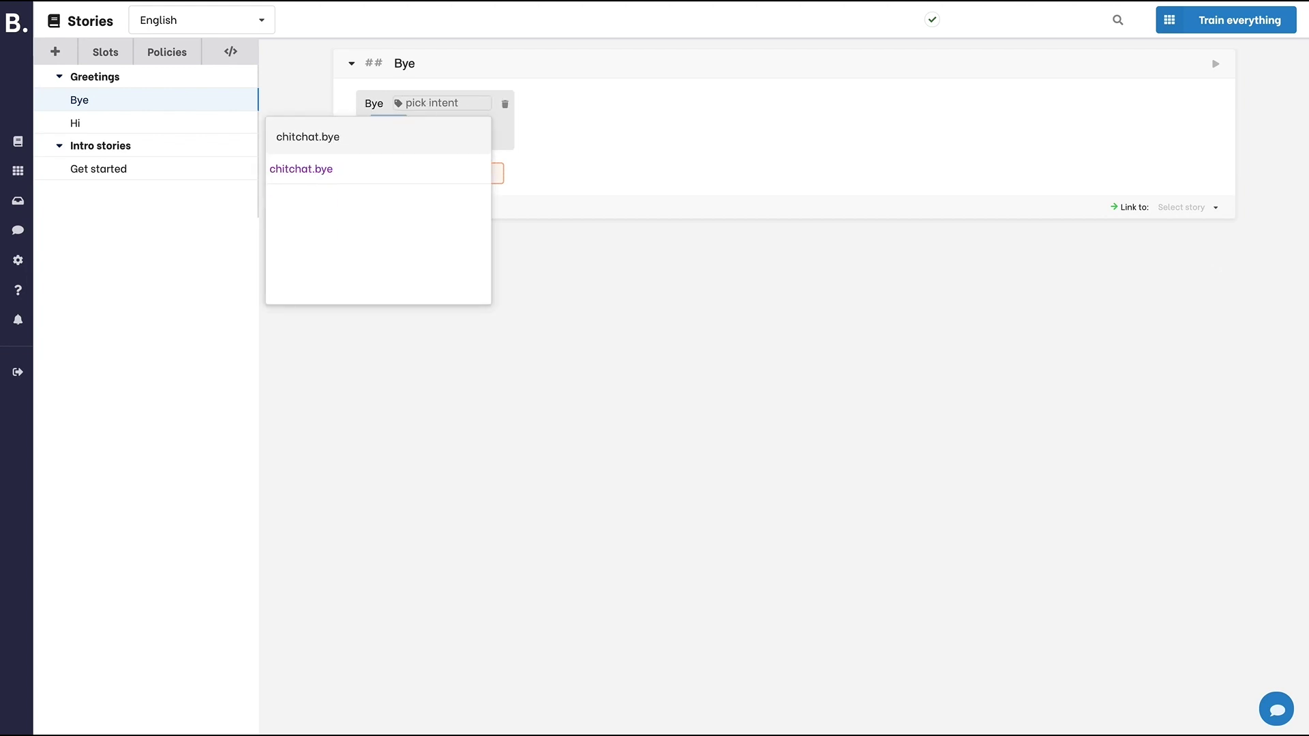
{"action": "left_click", "coordinate": [391, 176]}
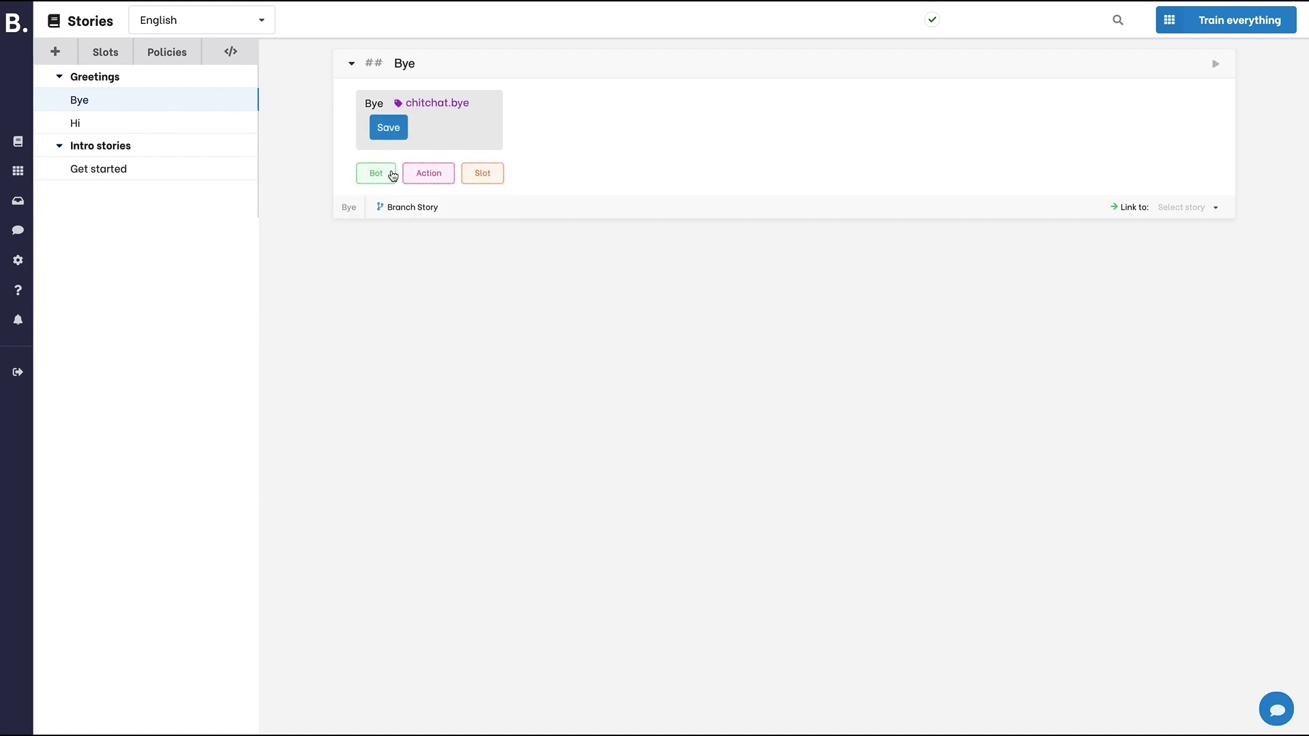
{"action": "left_click", "coordinate": [387, 134]}
Add the bot text reply 'bye' and retrain the bot
{"action": "left_click", "coordinate": [375, 146]}
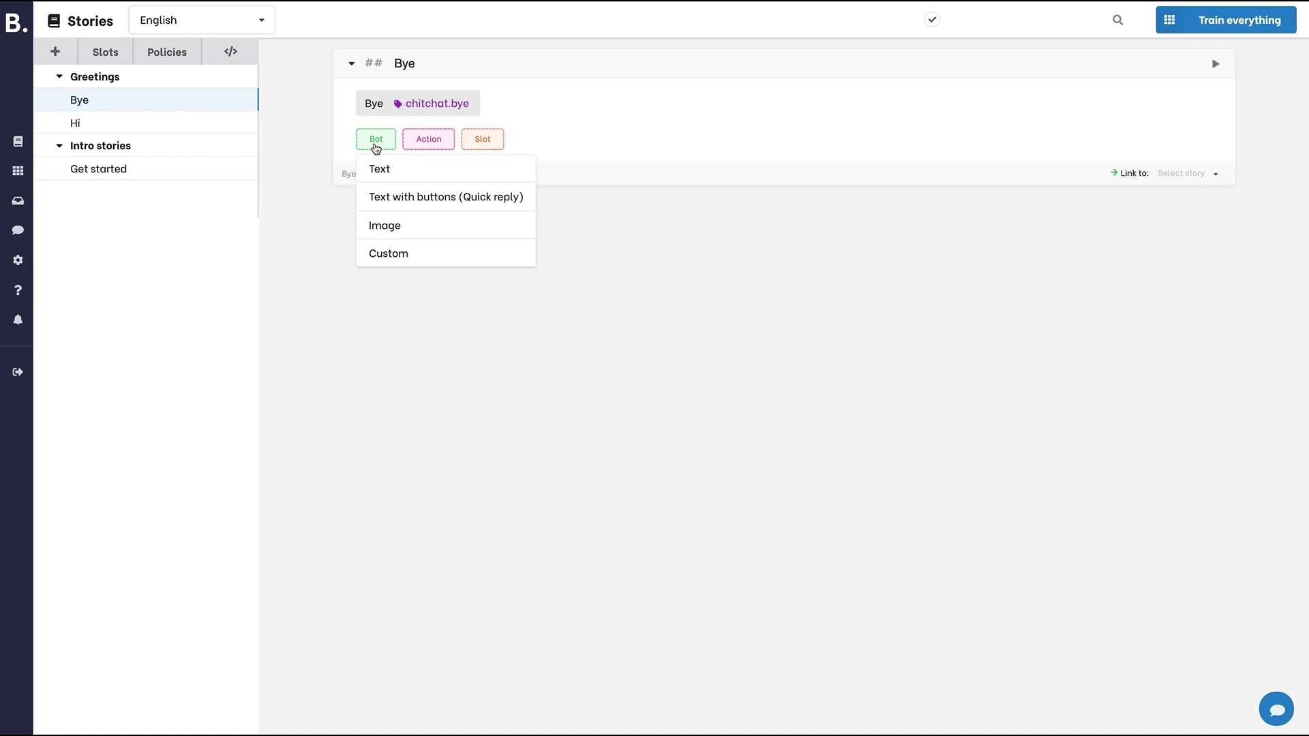
{"action": "left_click", "coordinate": [379, 168]}
{"action": "type", "text": "bye"}
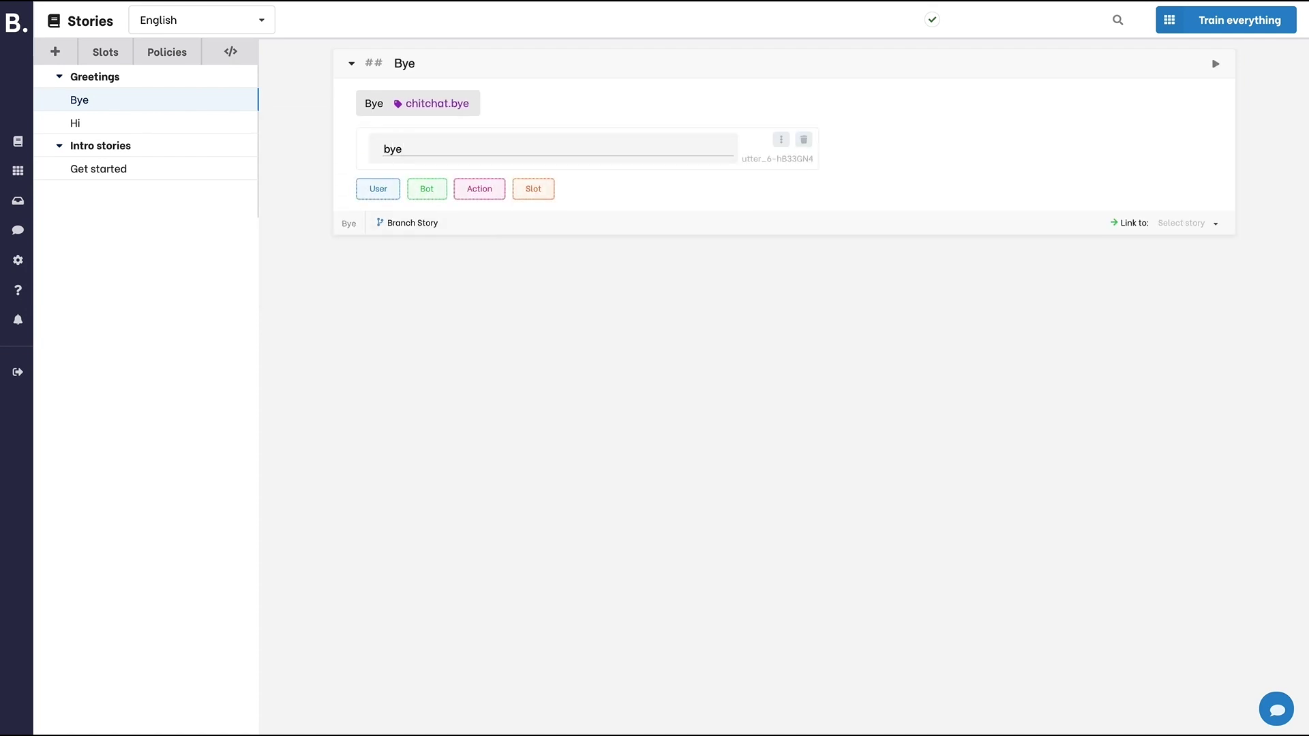
{"action": "left_click", "coordinate": [1226, 20]}
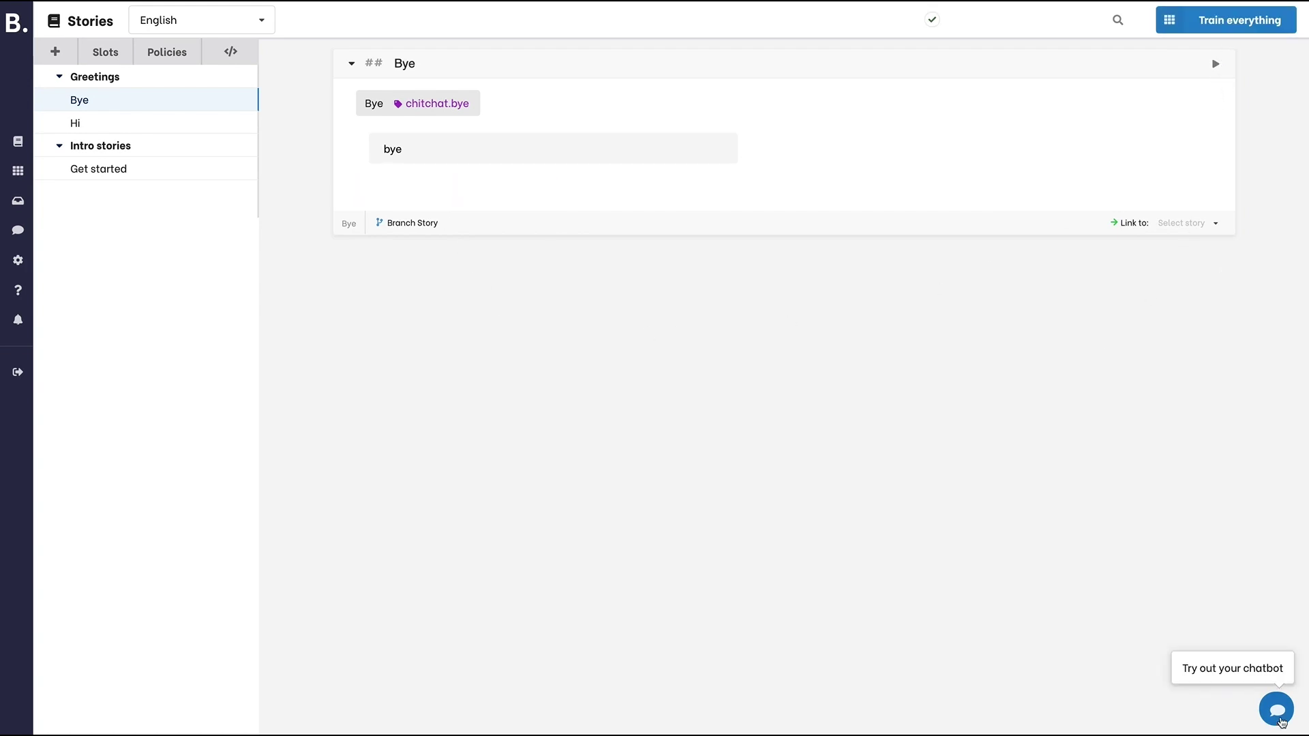
In the chat panel, send Hi, bye and hello to get Hi there, bye and utter_default
{"action": "left_click", "coordinate": [1277, 710]}
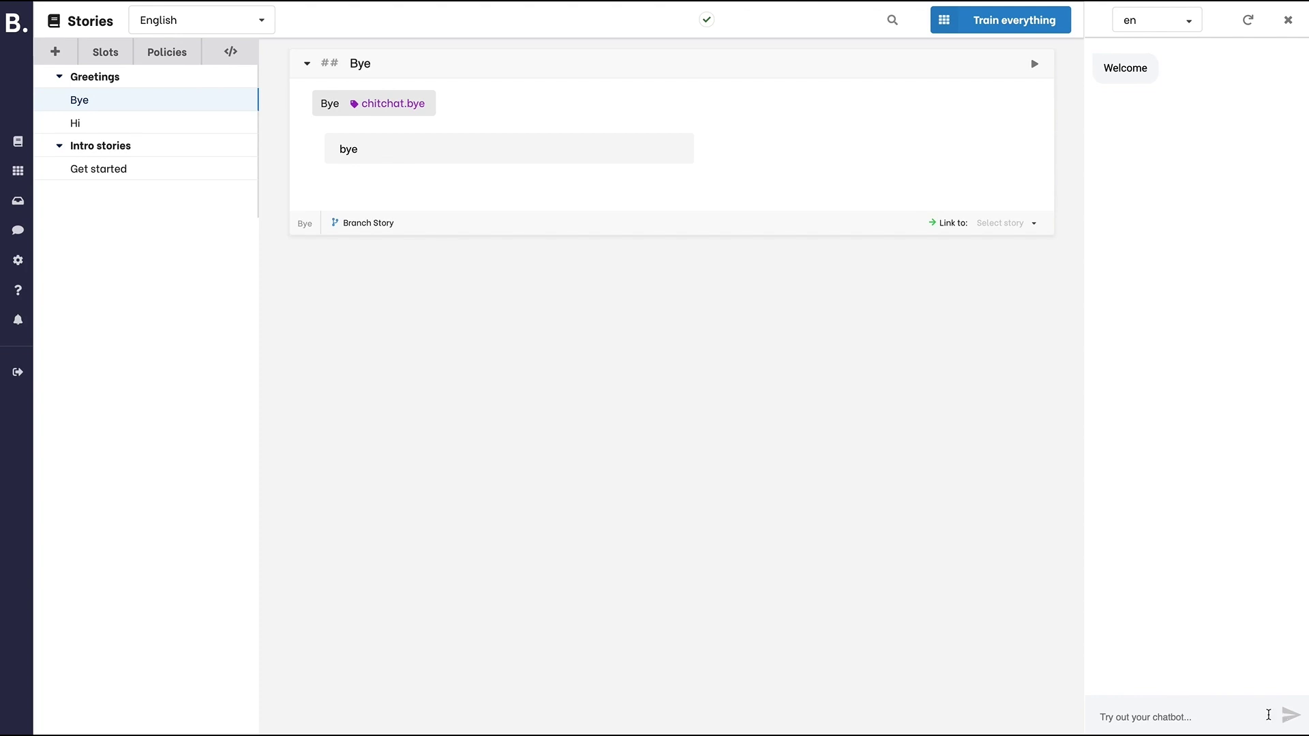
{"action": "type", "text": "Hi"}
{"action": "key", "text": "Return"}
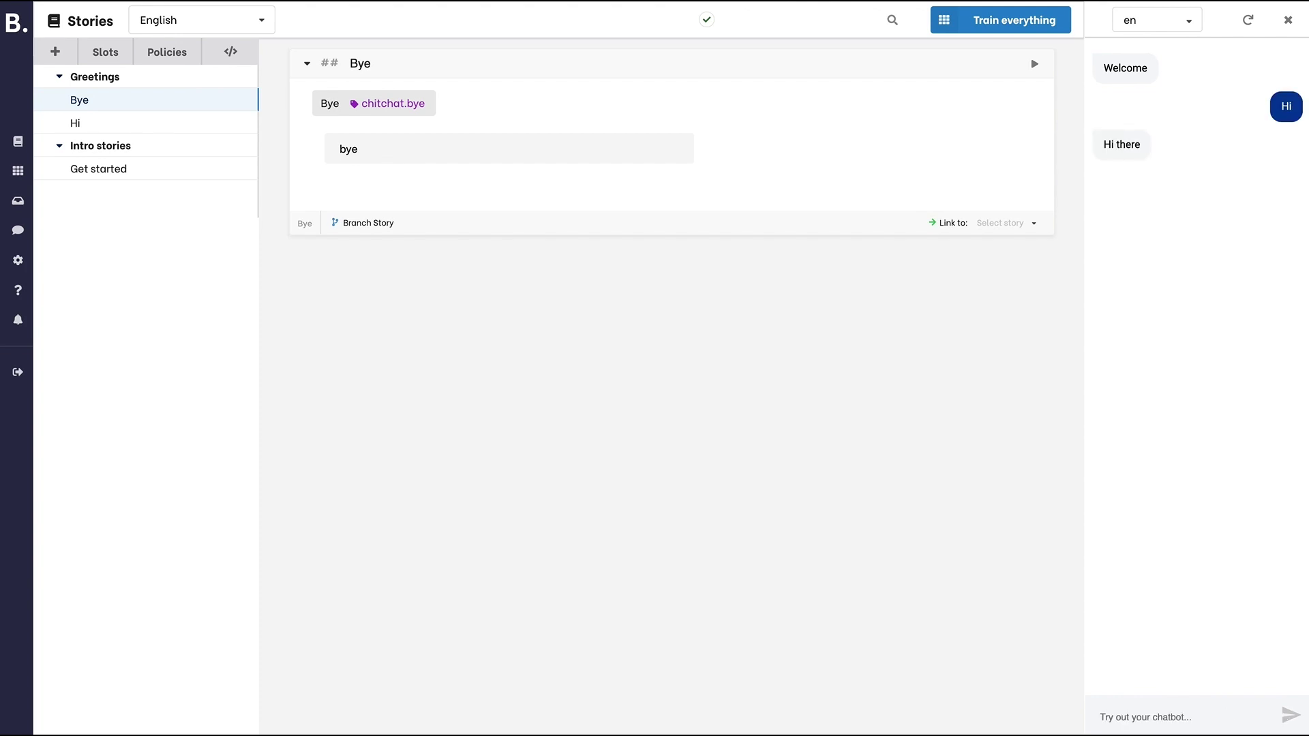
{"action": "type", "text": "bye"}
{"action": "key", "text": "Return"}
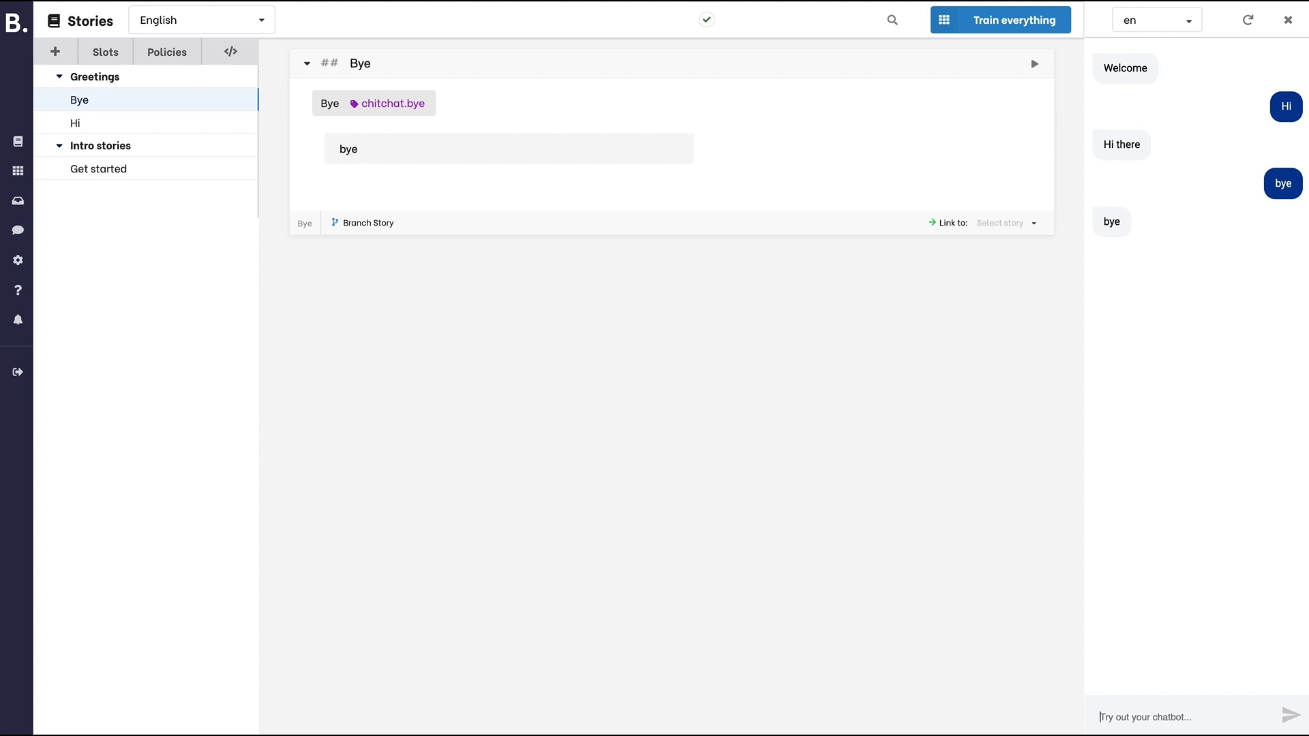
{"action": "type", "text": "hello"}
{"action": "key", "text": "Return"}
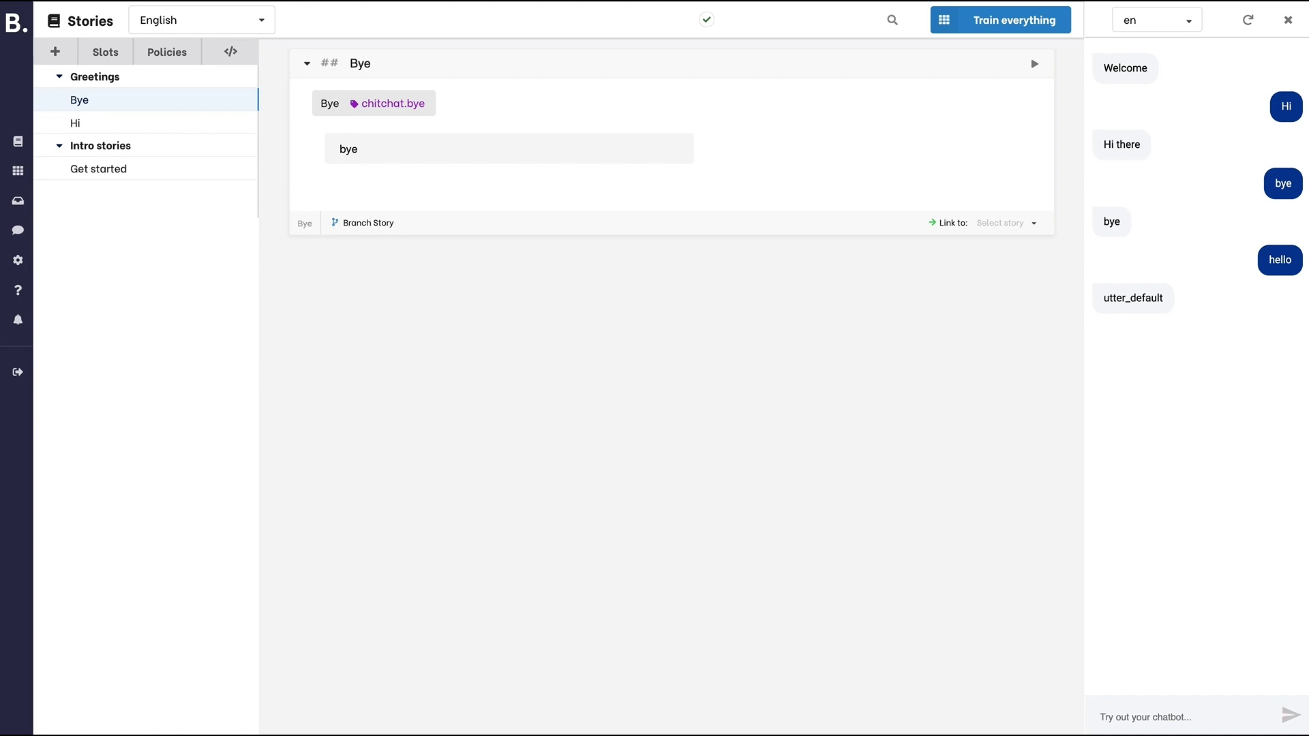
Create a text bot response utter_default with the message 'Sorry, didn't get that'
{"action": "mouse_move", "coordinate": [29, 257]}
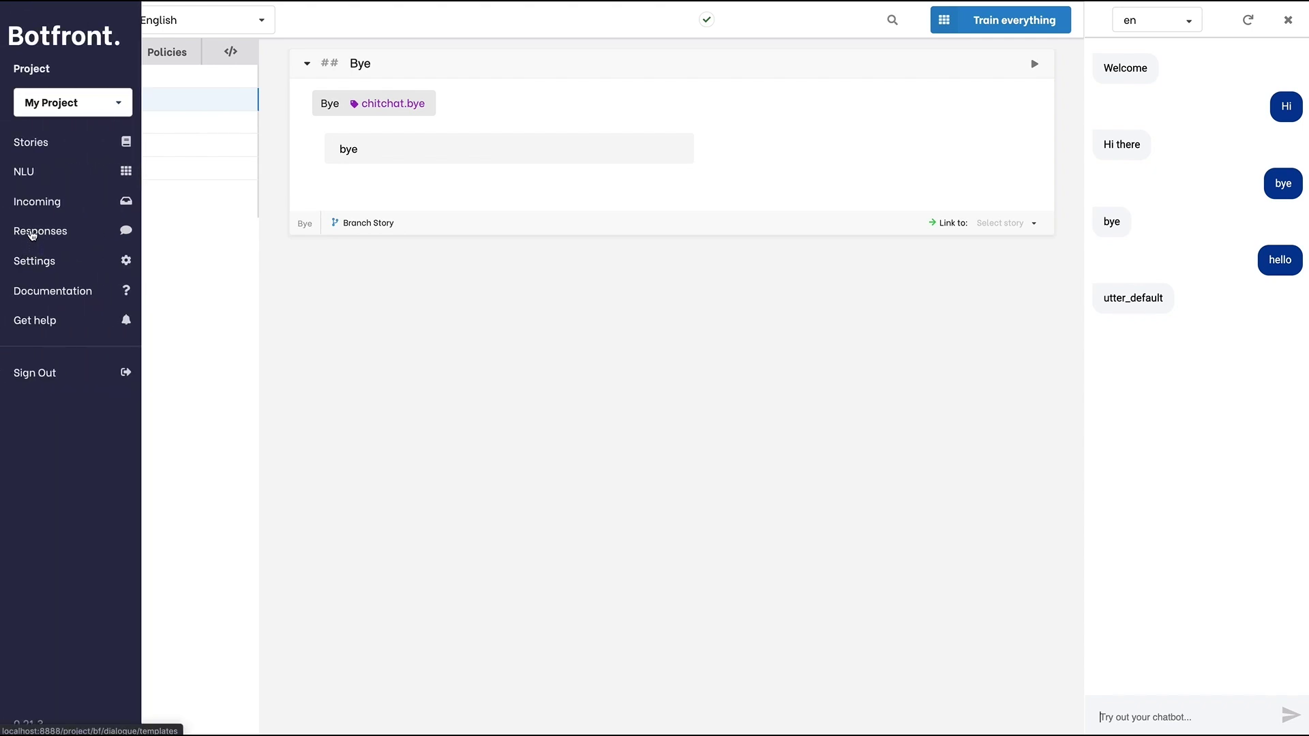
{"action": "left_click", "coordinate": [31, 234]}
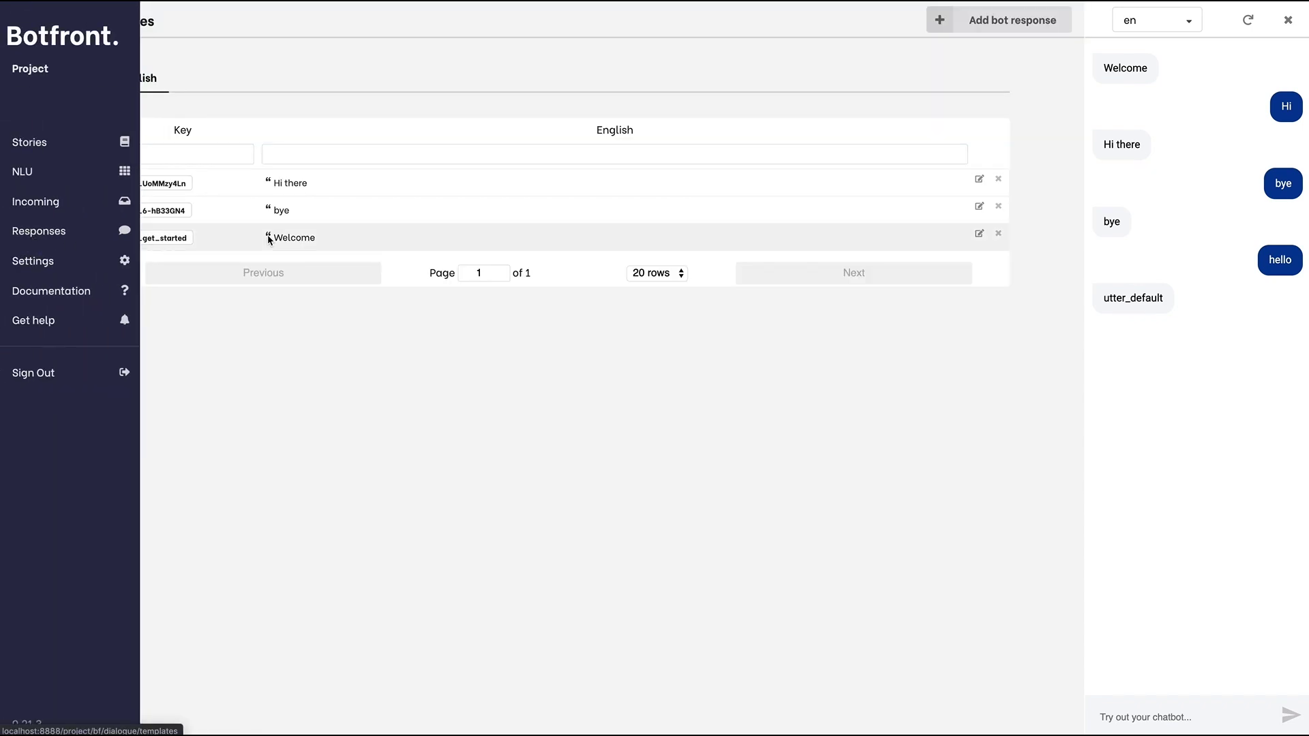
{"action": "left_click", "coordinate": [974, 30]}
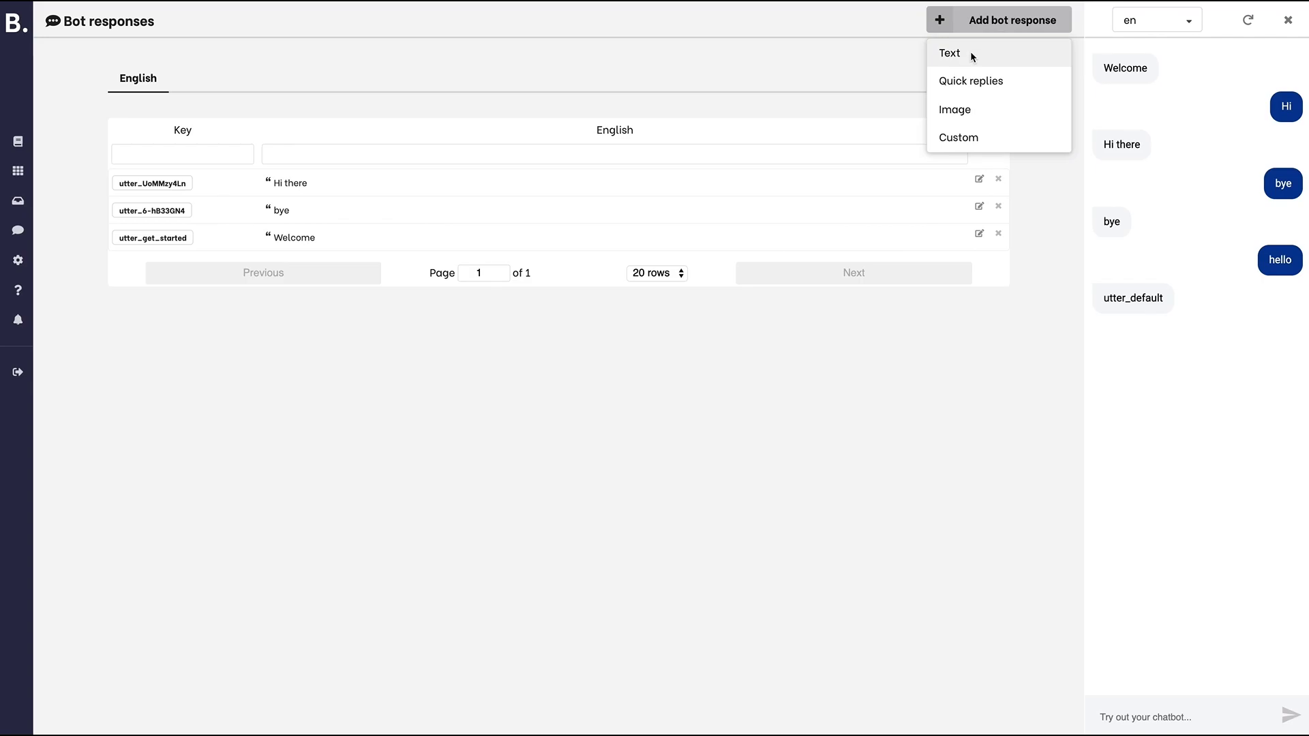
{"action": "left_click", "coordinate": [971, 51]}
{"action": "left_click", "coordinate": [404, 64]}
{"action": "type", "text": "default"}
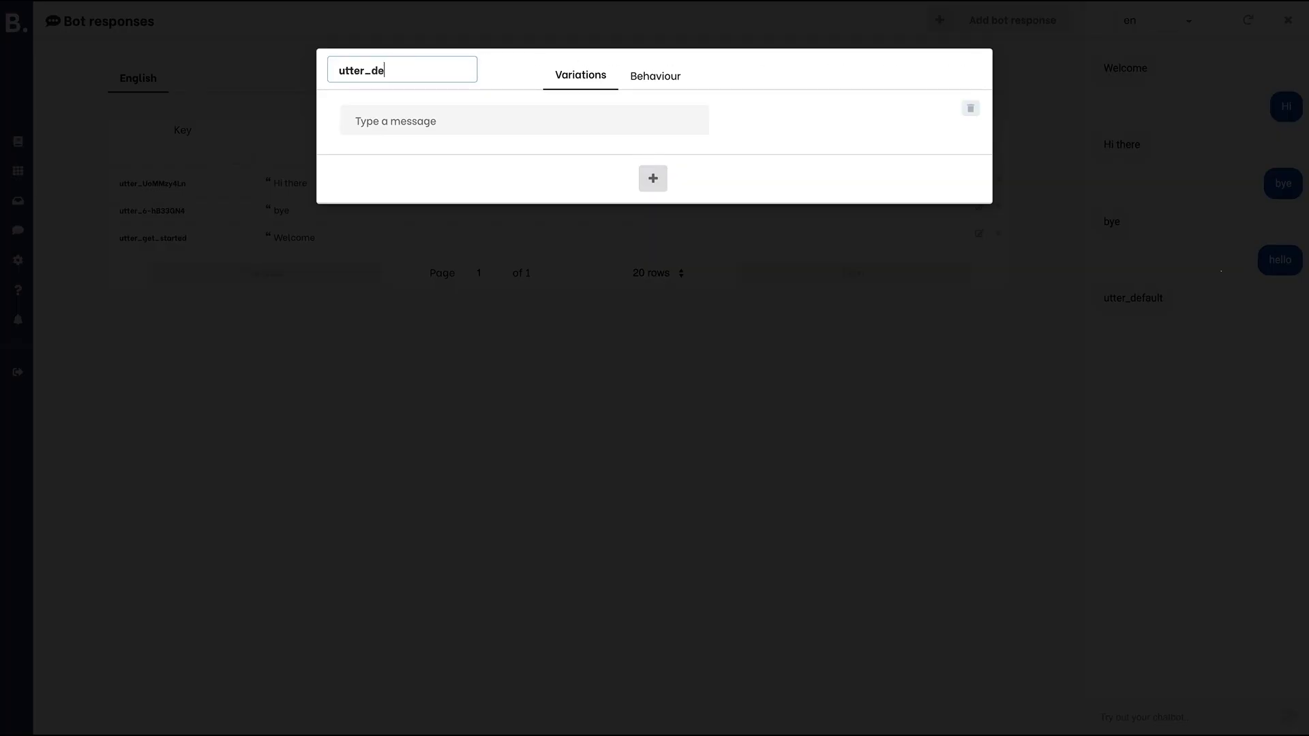
{"action": "left_click", "coordinate": [573, 122]}
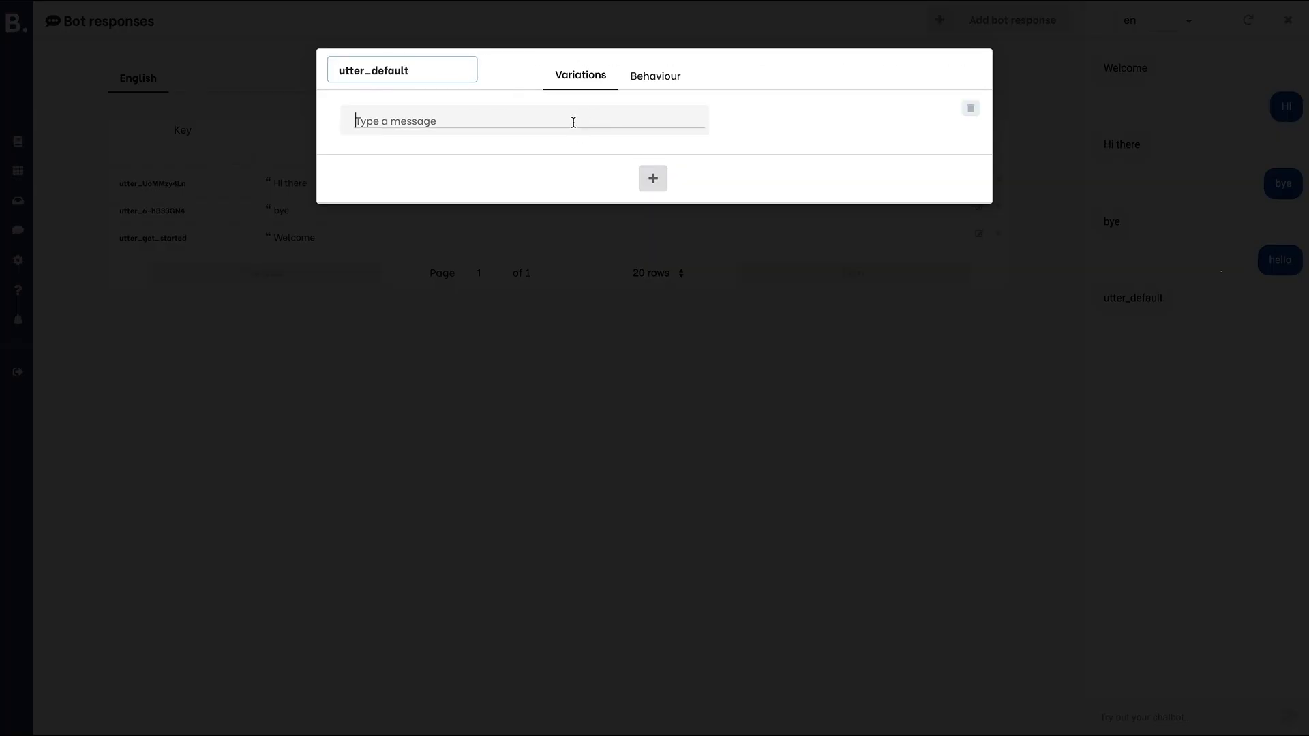
{"action": "type", "text": "Sorry, di"}
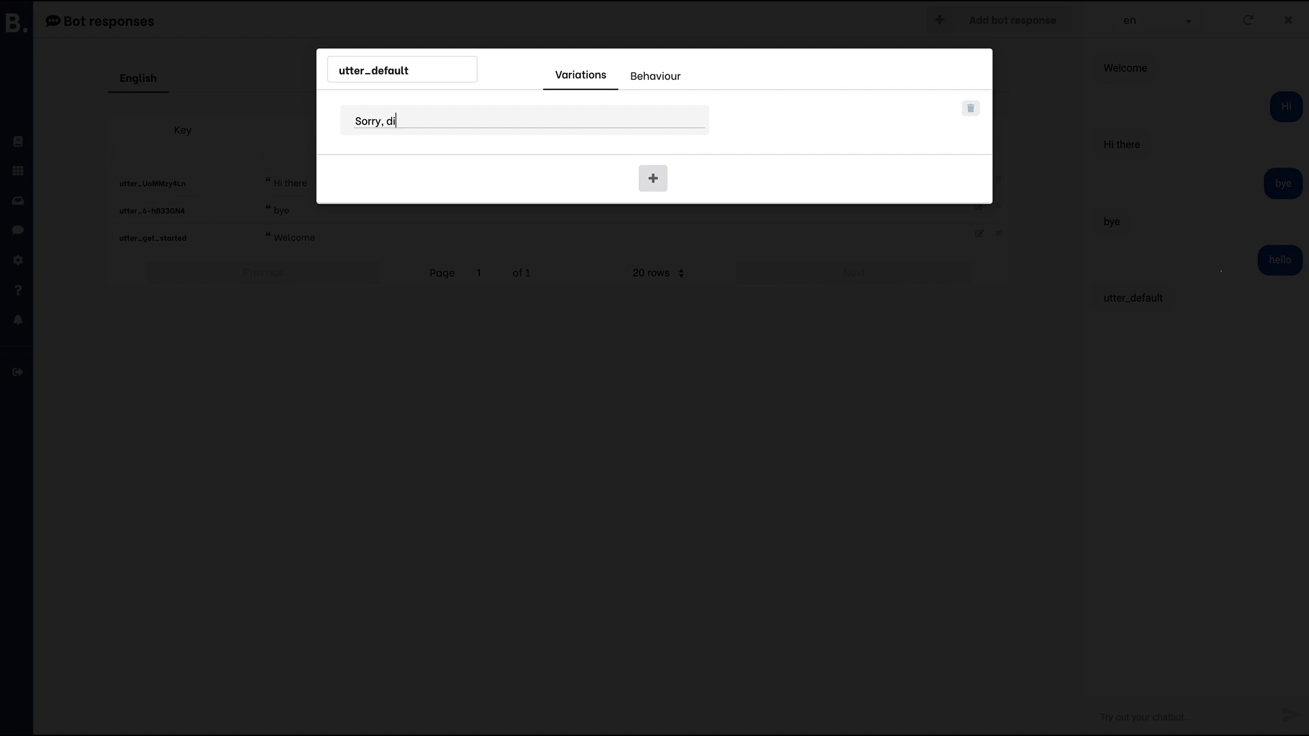
{"action": "type", "text": "dn't get that"}
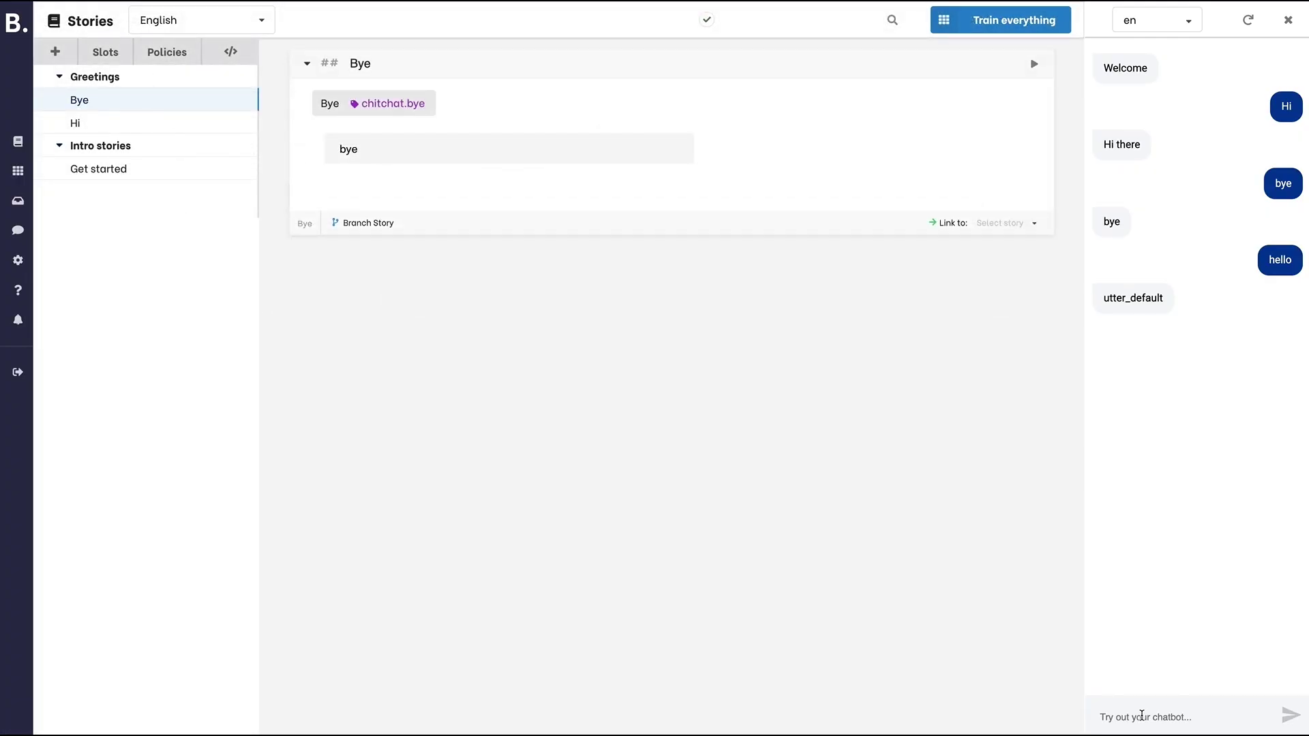
Send hello in the test chat and receive 'Sorry, didn't get that'
{"action": "left_click", "coordinate": [1140, 713]}
{"action": "type", "text": "hello"}
{"action": "key", "text": "Return"}
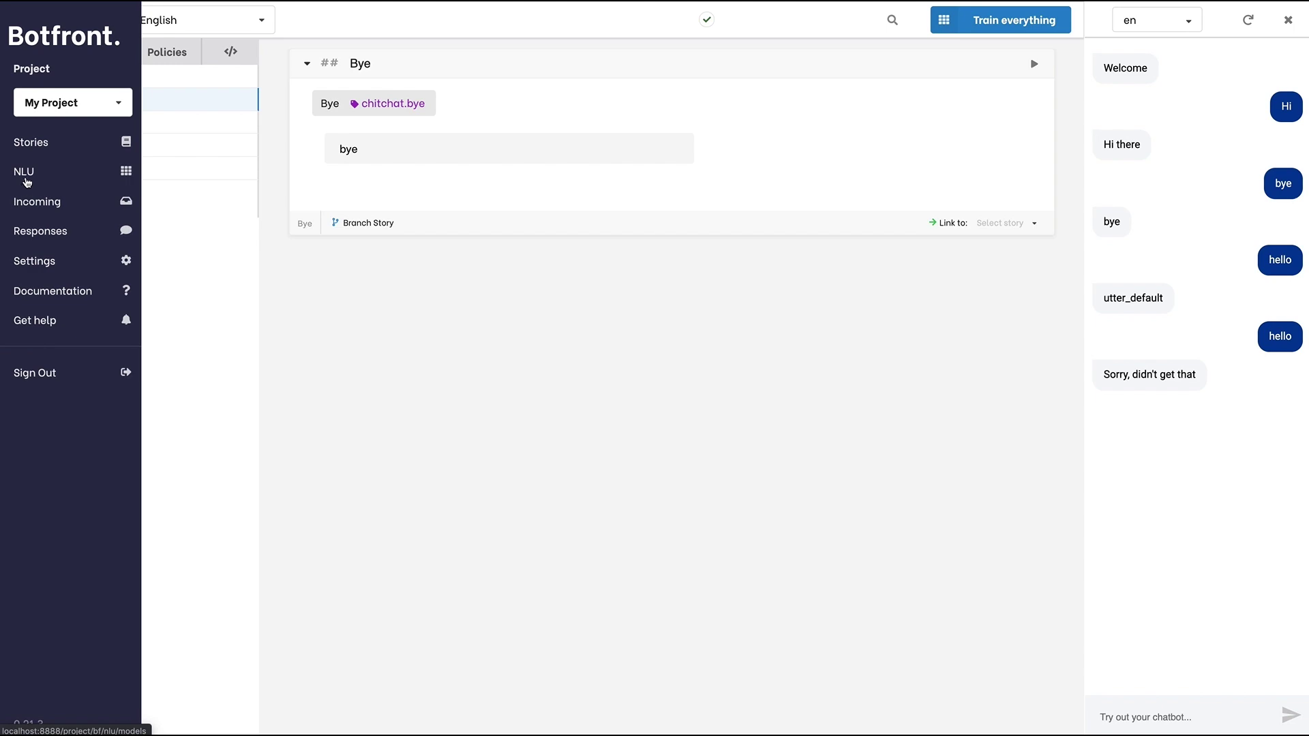
Enter hello, hi there, howdy, hey and good morning in NLU's Insert many
{"action": "left_click", "coordinate": [27, 176]}
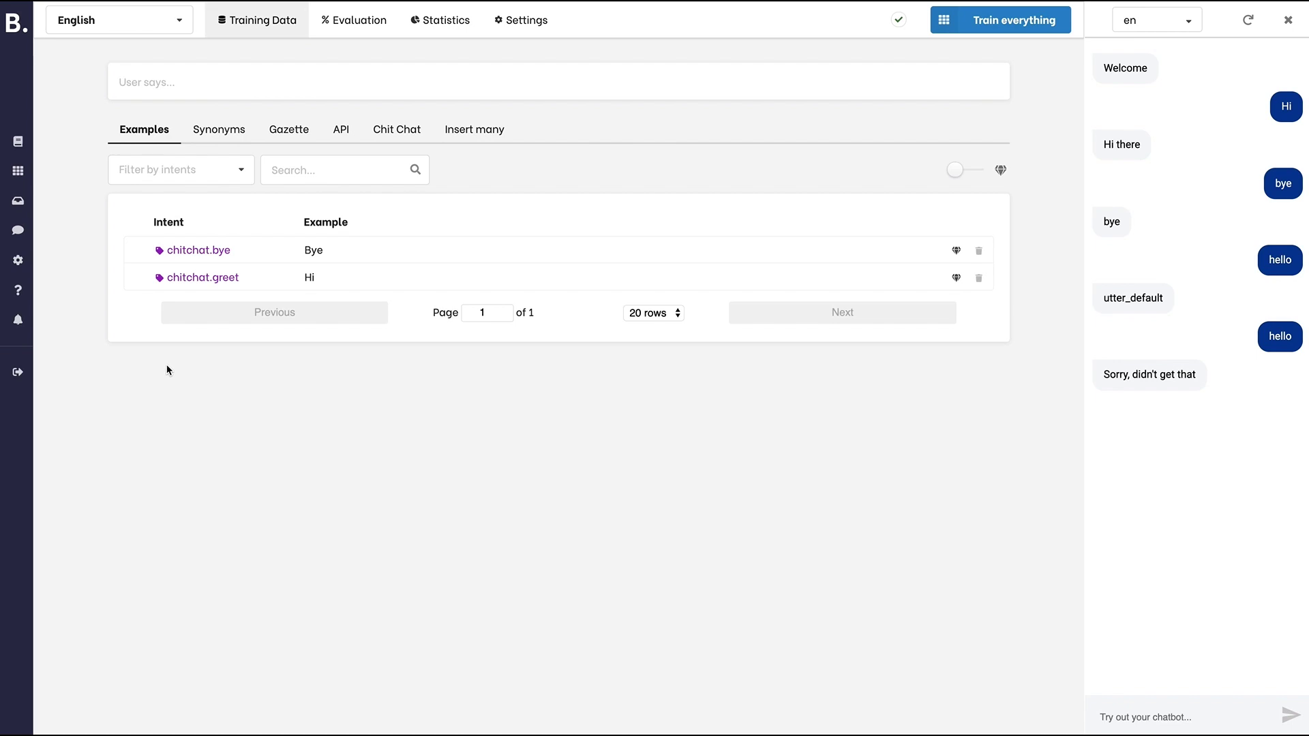
{"action": "left_click", "coordinate": [491, 135]}
{"action": "left_click", "coordinate": [371, 288]}
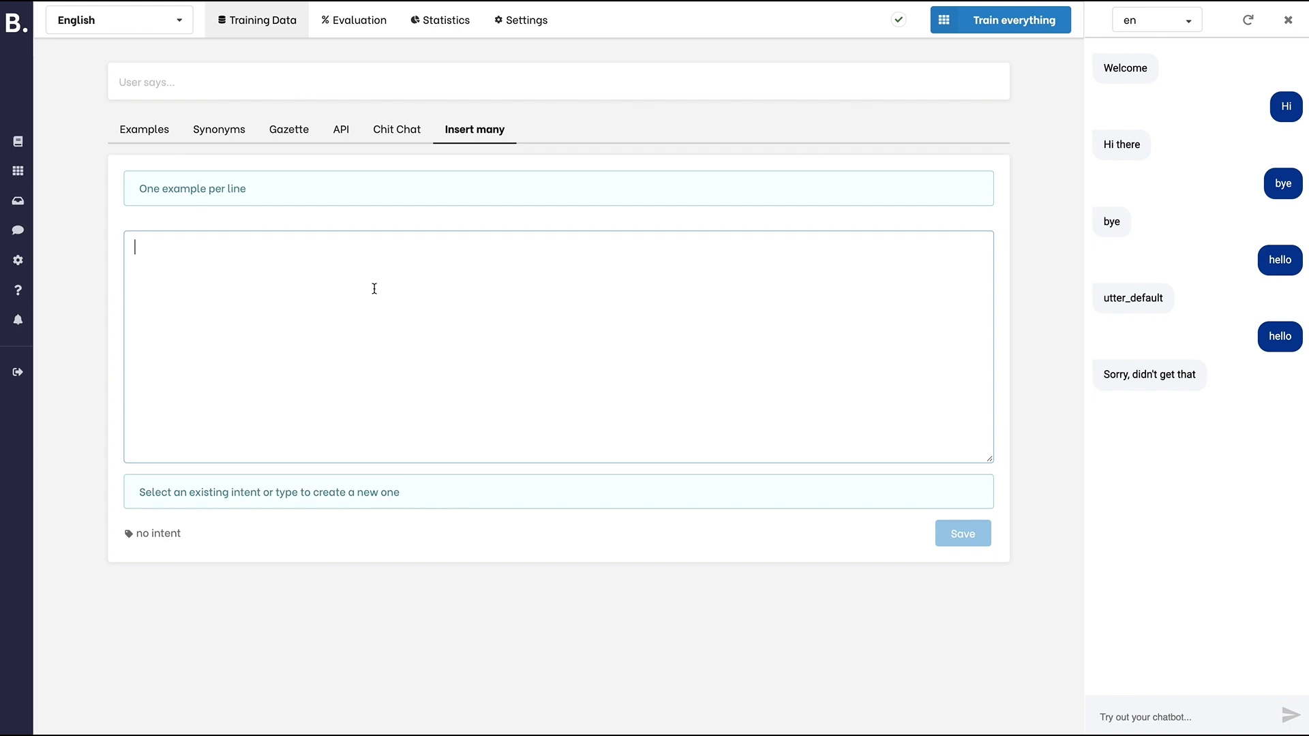
{"action": "type", "text": "hello "}
{"action": "type", "text": "hi there"}
{"action": "key", "text": "Return"}
{"action": "type", "text": "howdy"}
{"action": "key", "text": "Return"}
{"action": "type", "text": "hey"}
{"action": "key", "text": "Return"}
{"action": "type", "text": "good morning"}
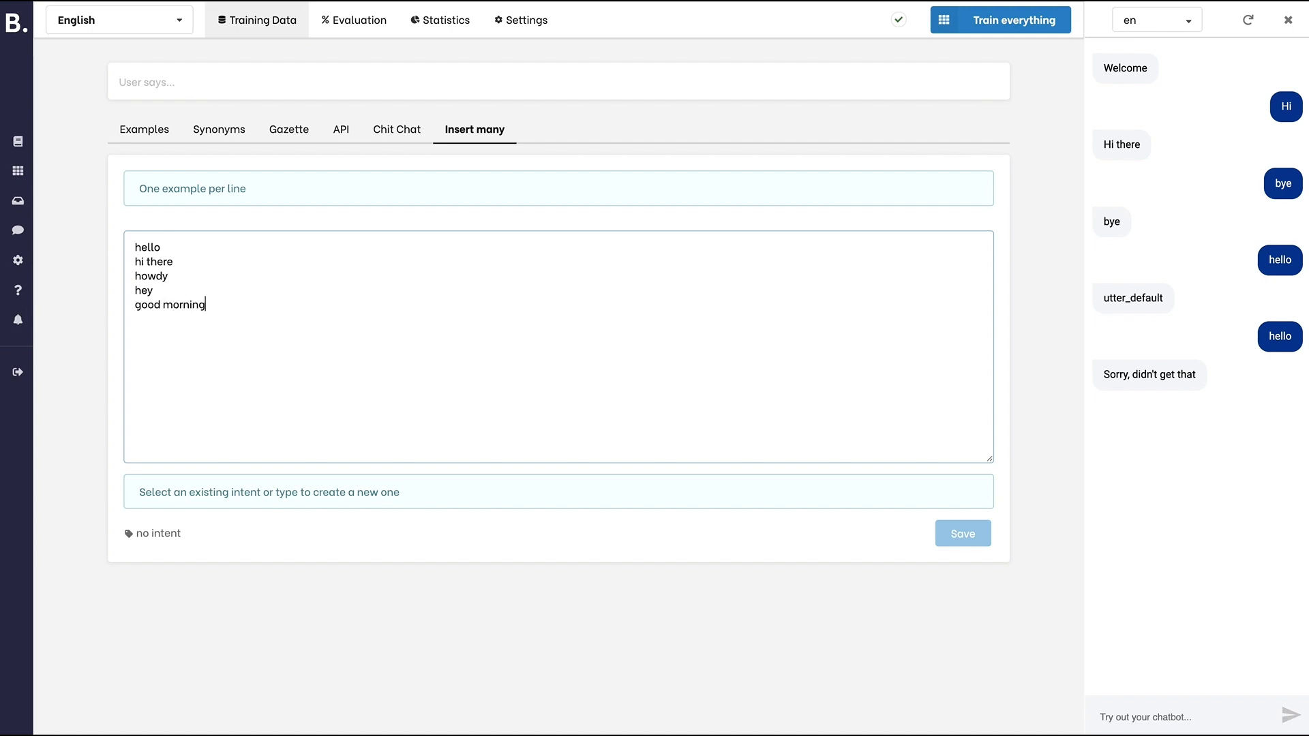
Tag the greeting examples with chitchat.greet and save them
{"action": "left_click", "coordinate": [155, 534]}
{"action": "left_click", "coordinate": [204, 382]}
{"action": "left_click", "coordinate": [963, 535]}
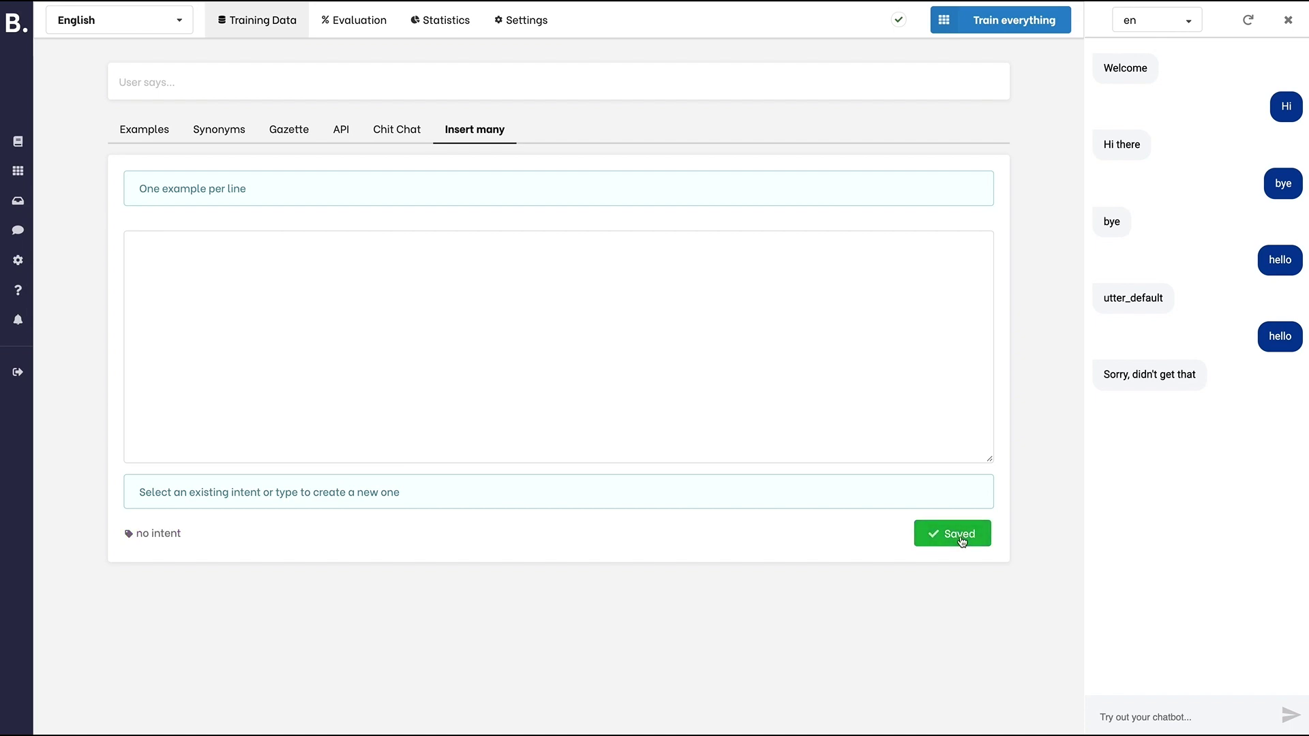
Enter see you, ciao and farewell as new training examples
{"action": "left_click", "coordinate": [273, 308]}
{"action": "type", "text": "see you"}
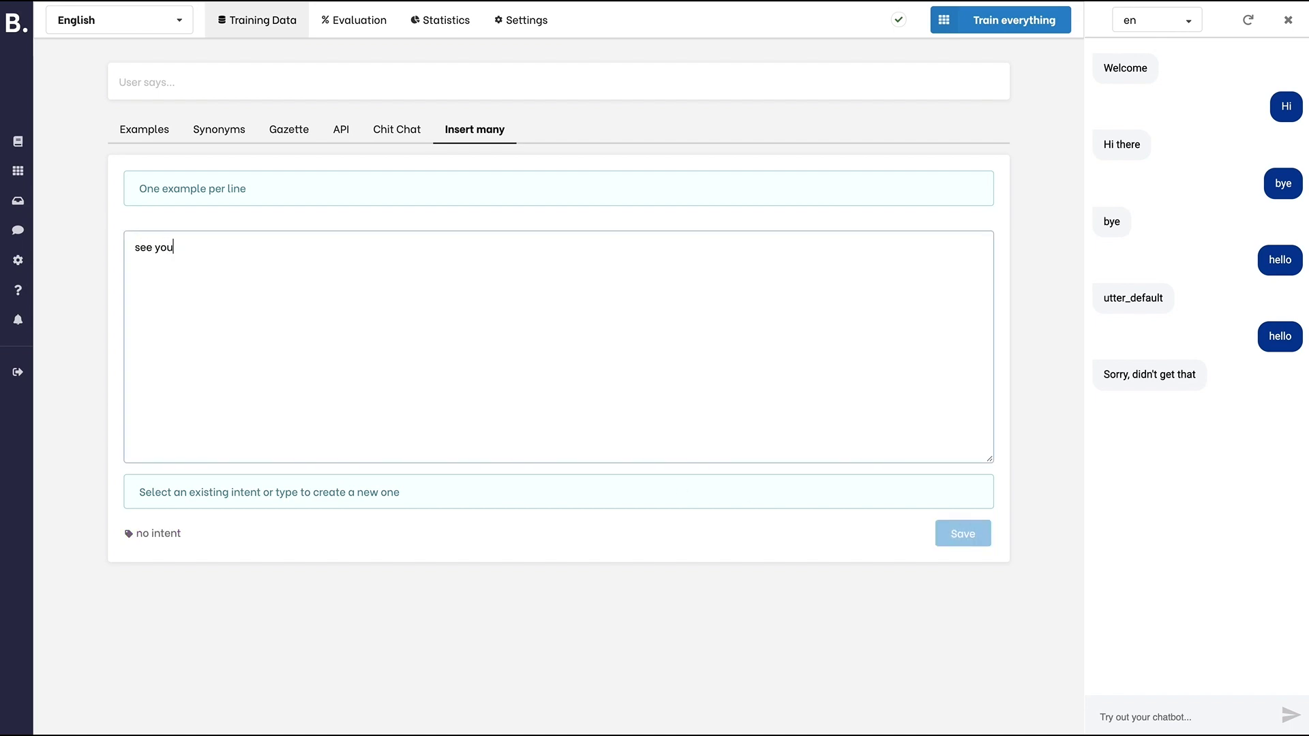
{"action": "key", "text": "Return"}
{"action": "type", "text": "ciao"}
{"action": "key", "text": "Return"}
{"action": "type", "text": "farewell"}
Tag the three examples with chitchat.bye, save them and retrain the bot
{"action": "left_click", "coordinate": [170, 542]}
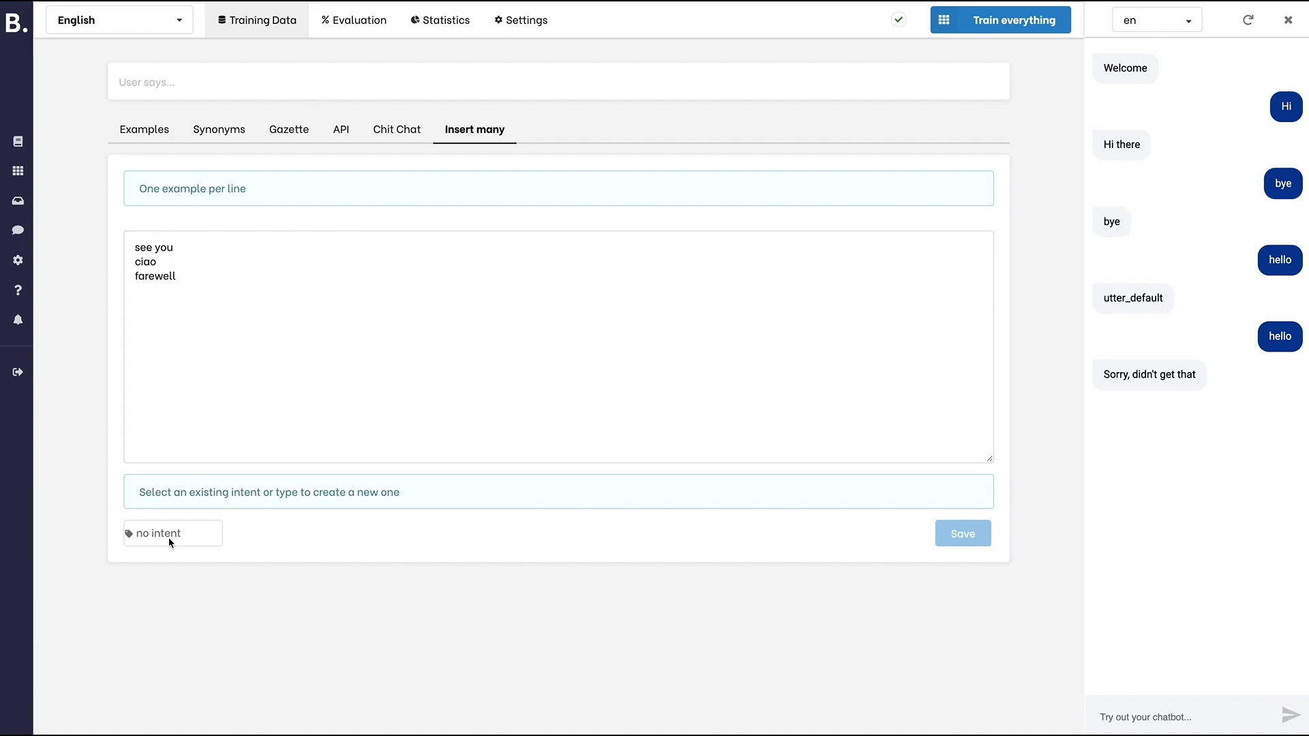
{"action": "left_click", "coordinate": [164, 533]}
{"action": "left_click", "coordinate": [195, 413]}
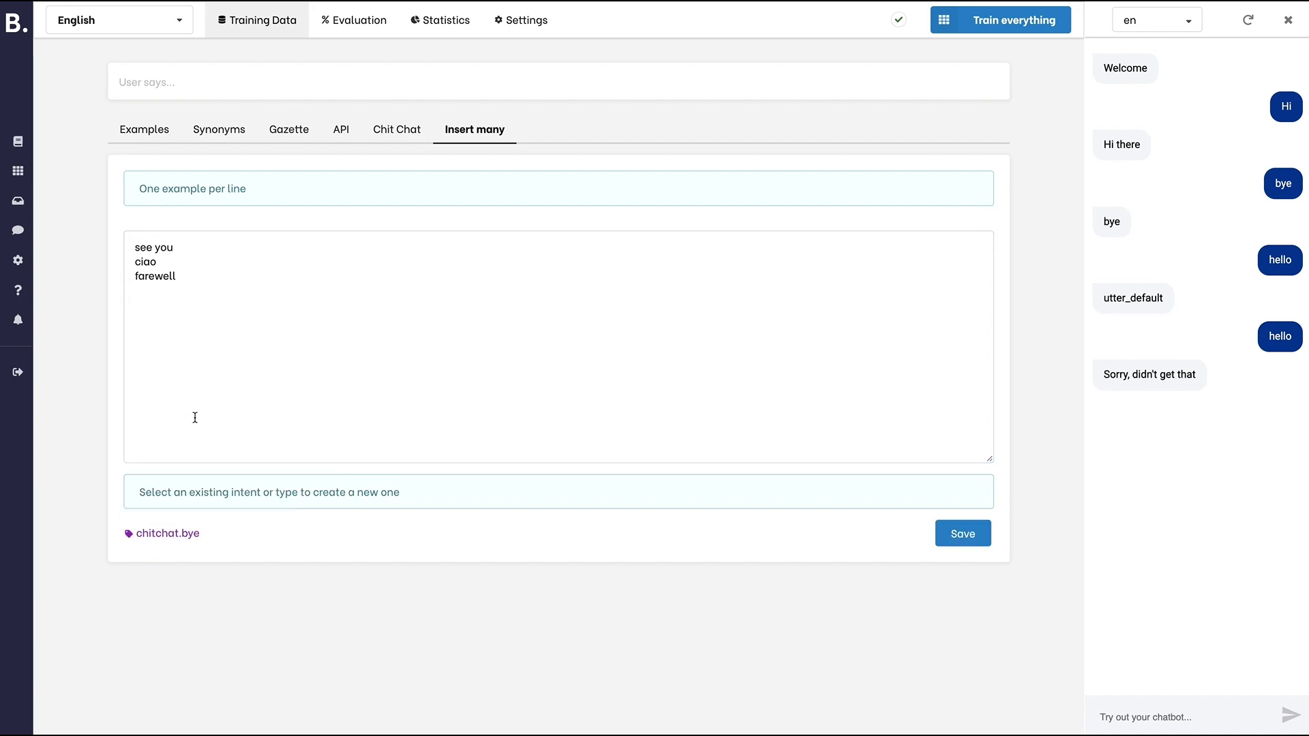
{"action": "left_click", "coordinate": [986, 543]}
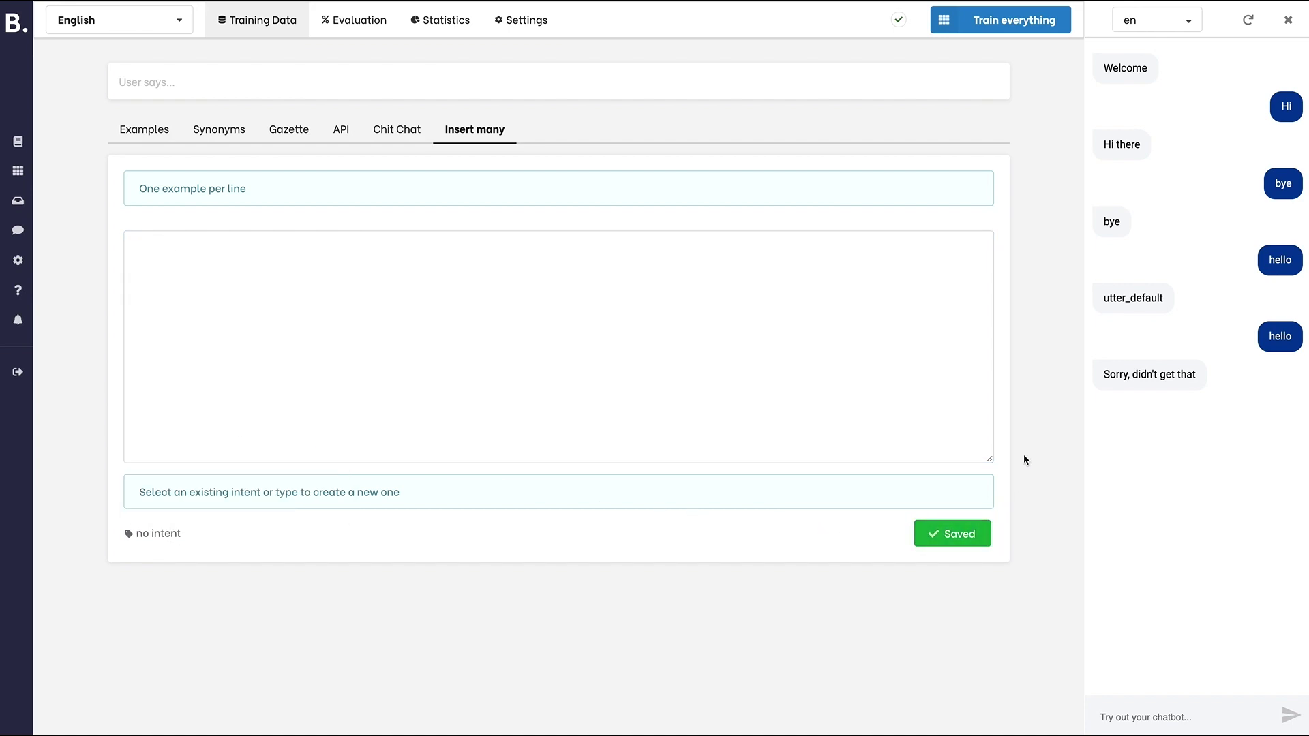
{"action": "left_click", "coordinate": [1006, 21]}
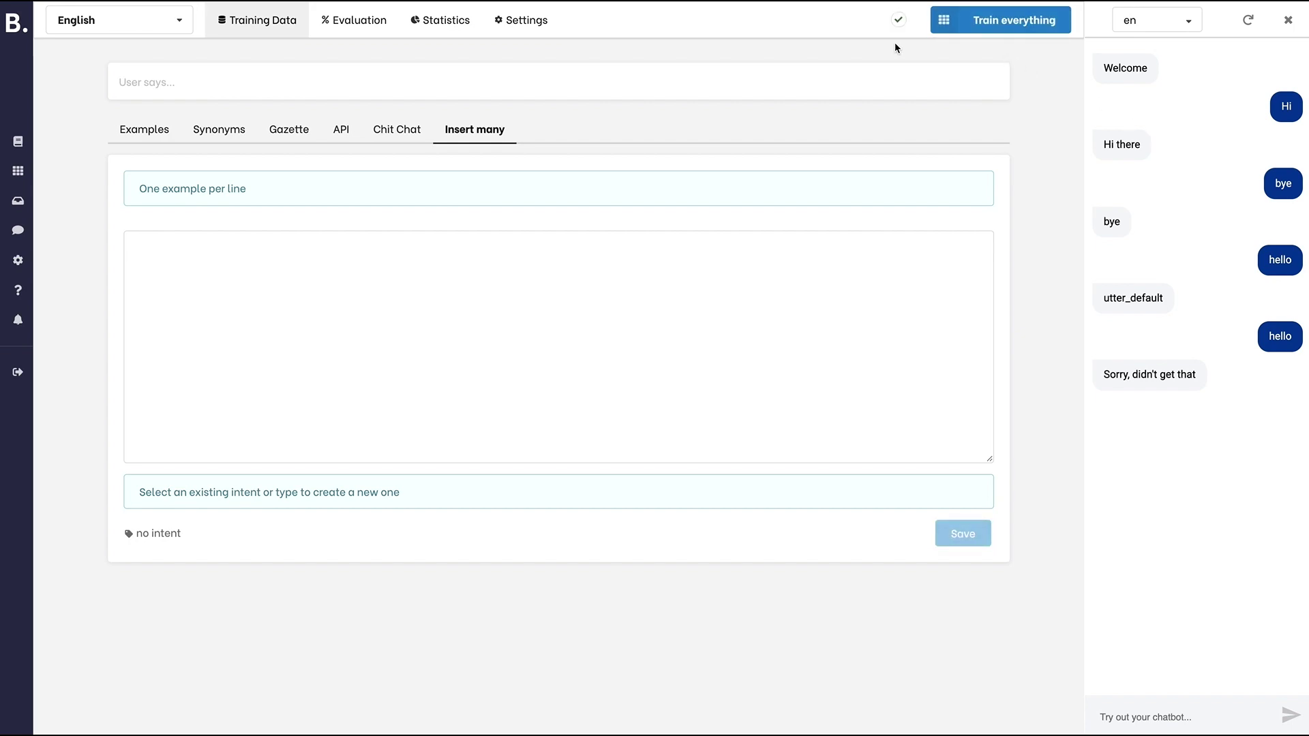
Check the parsed intents of hello and ciao, confirming ciao is chitchat.bye
{"action": "left_click", "coordinate": [321, 74]}
{"action": "type", "text": "hello"}
{"action": "key", "text": "Return"}
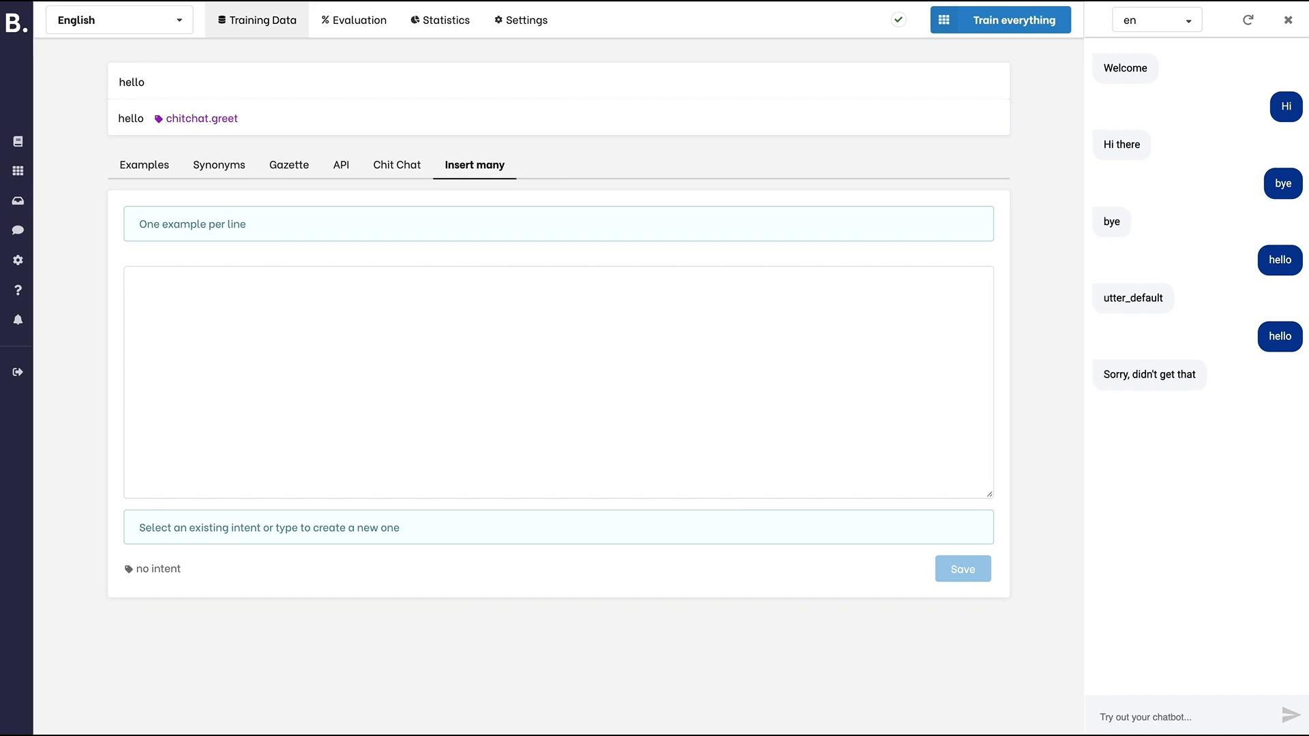
{"action": "key", "text": "BackSpace"}
{"action": "key", "text": "BackSpace"}
{"action": "key", "text": "BackSpace"}
{"action": "key", "text": "BackSpace"}
{"action": "key", "text": "BackSpace"}
{"action": "type", "text": "ciao"}
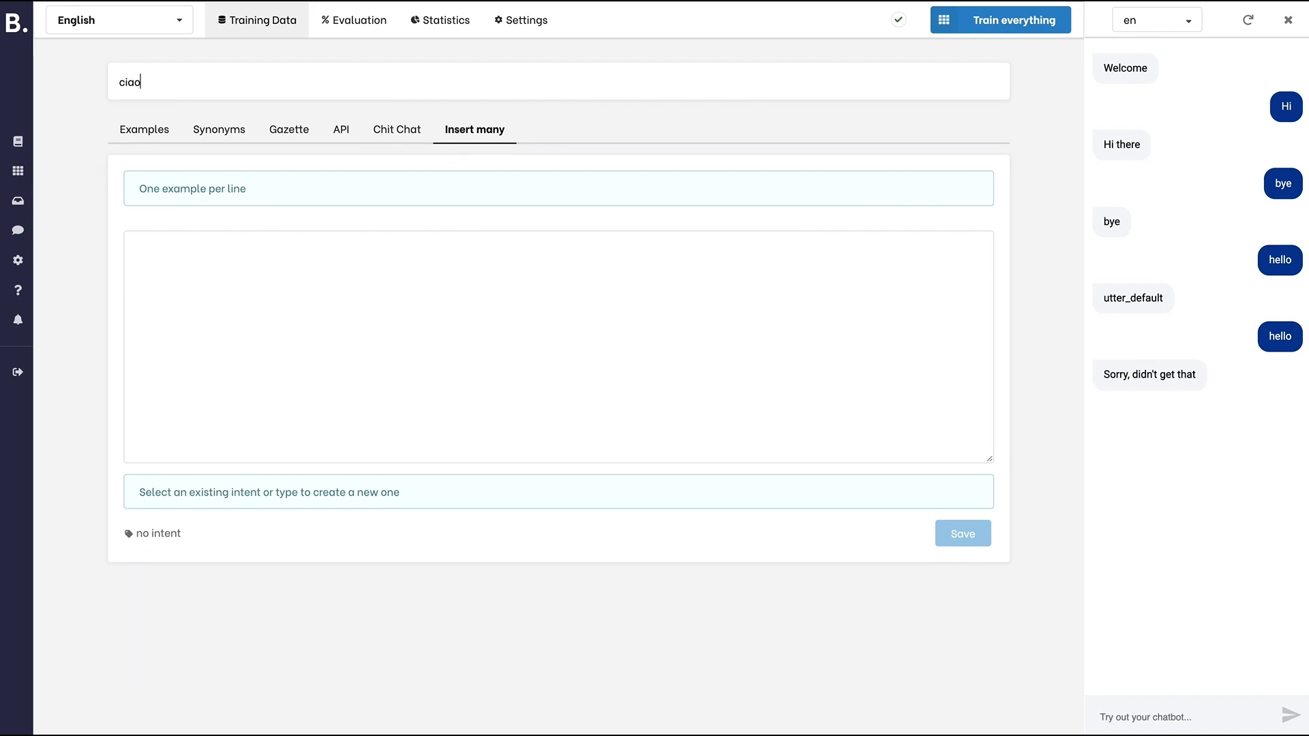
{"action": "key", "text": "Return"}
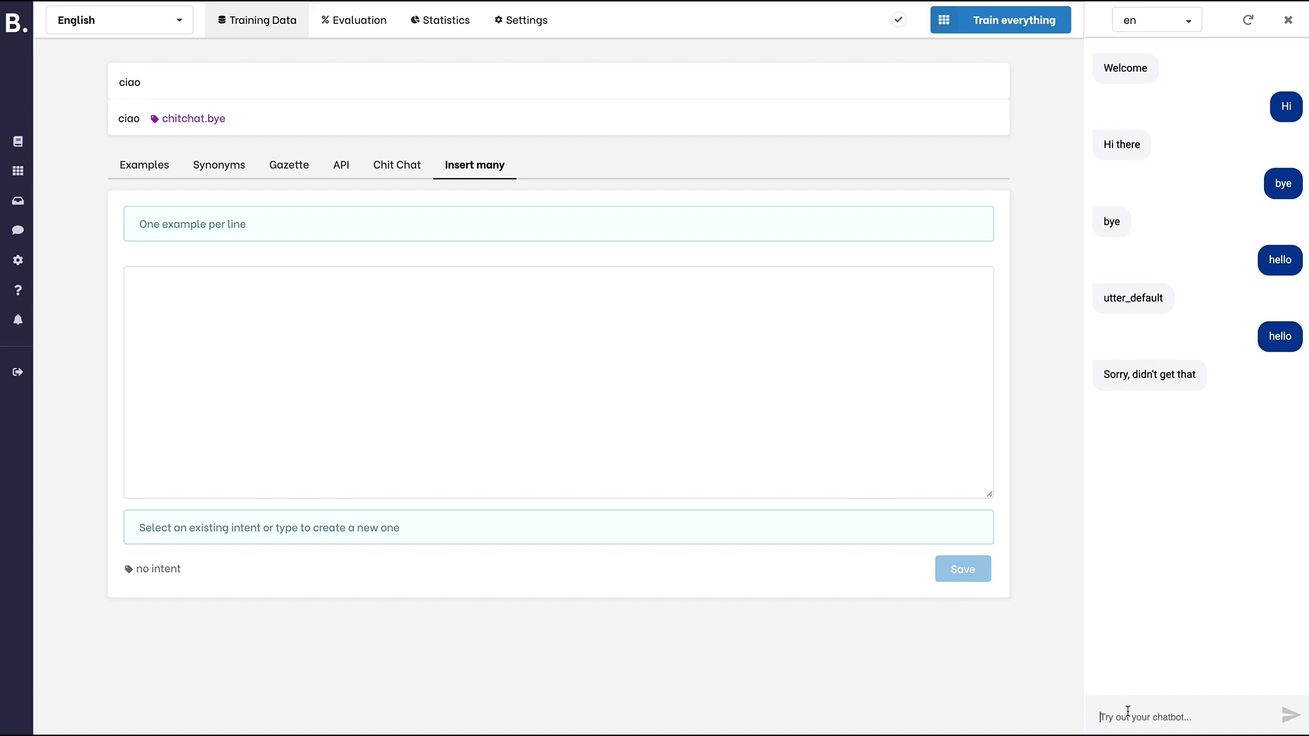
Send hello, hey, bye and ciao in the test chat to verify the replies
{"action": "type", "text": "hello"}
{"action": "key", "text": "Return"}
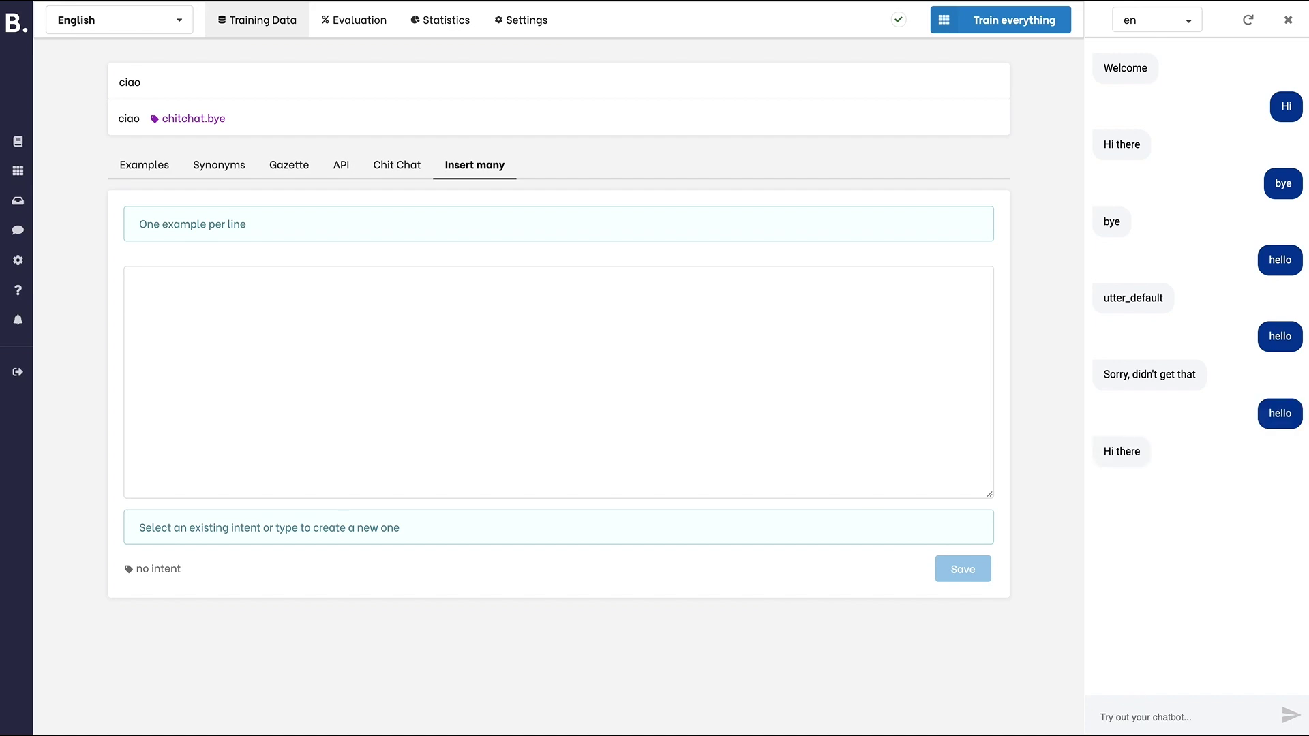
{"action": "type", "text": "hey"}
{"action": "key", "text": "Return"}
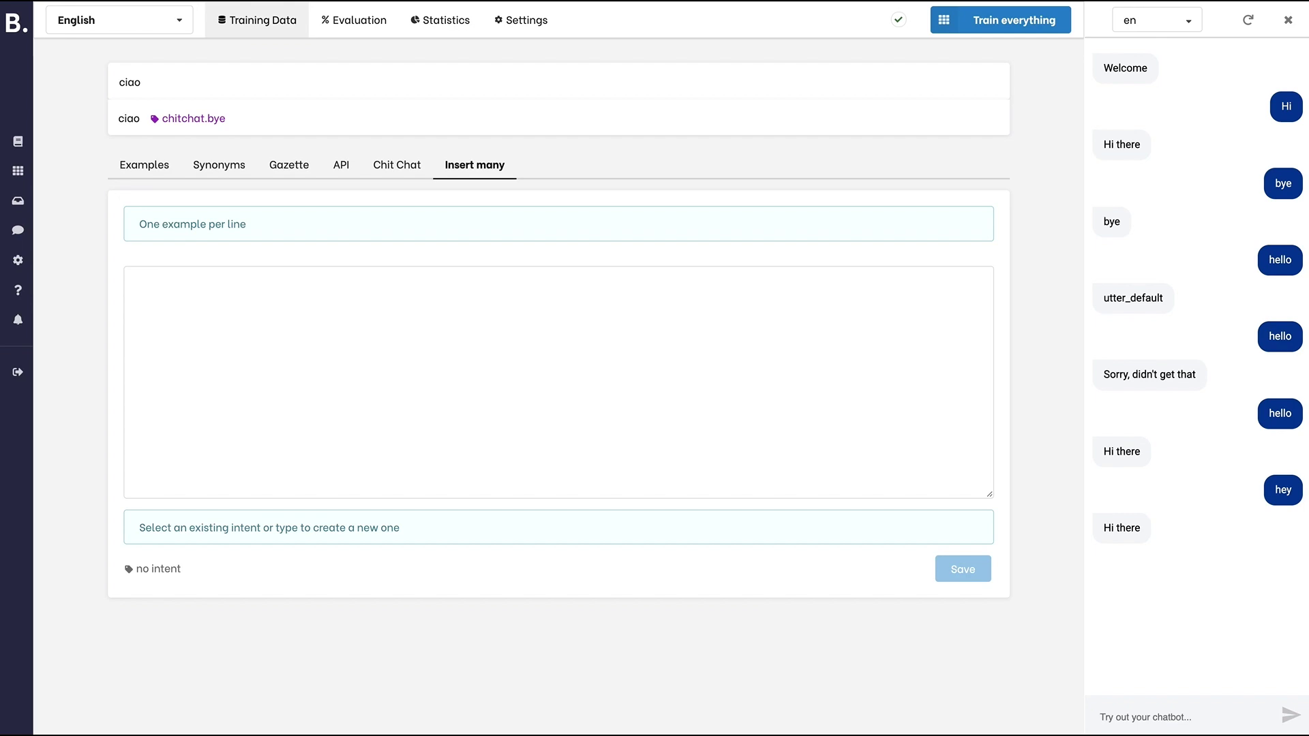
{"action": "type", "text": "bye"}
{"action": "key", "text": "Return"}
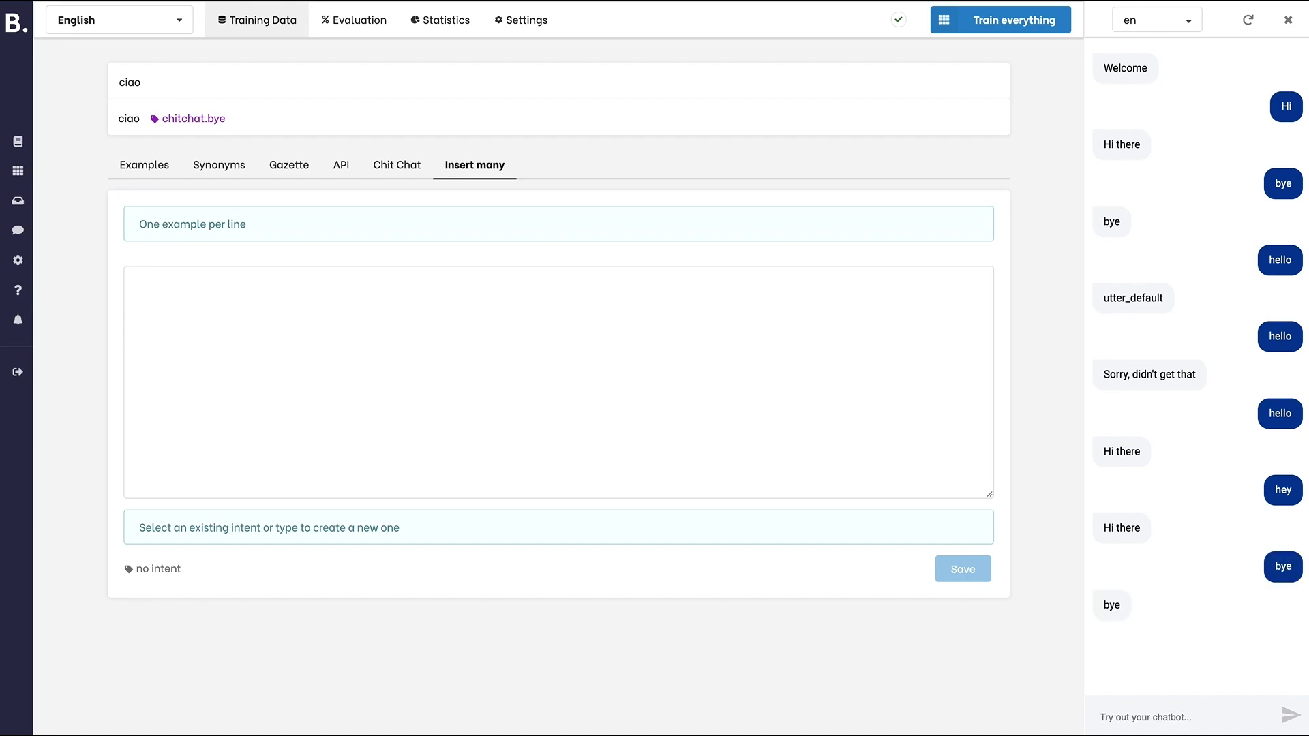
{"action": "type", "text": "ciao"}
{"action": "key", "text": "Return"}
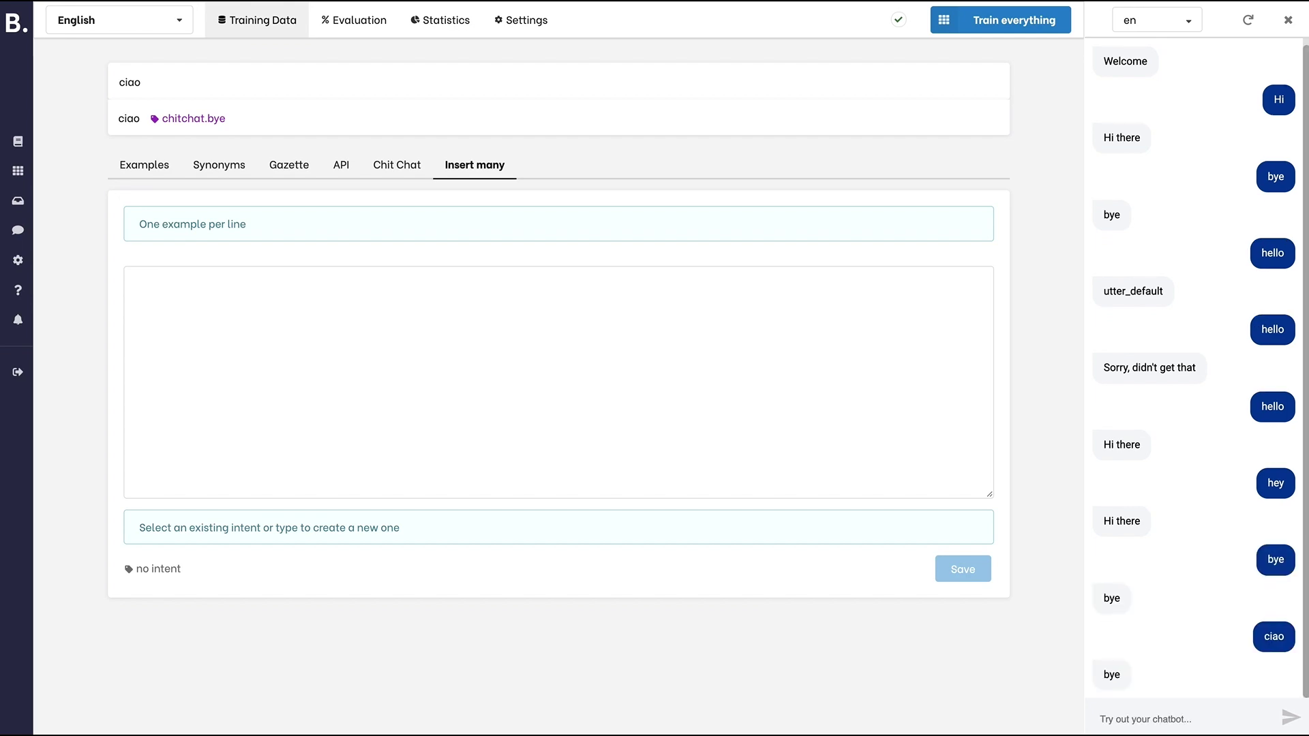
In the Bye story, add 'see you' and a third wording to the bye response
{"action": "left_click", "coordinate": [15, 143]}
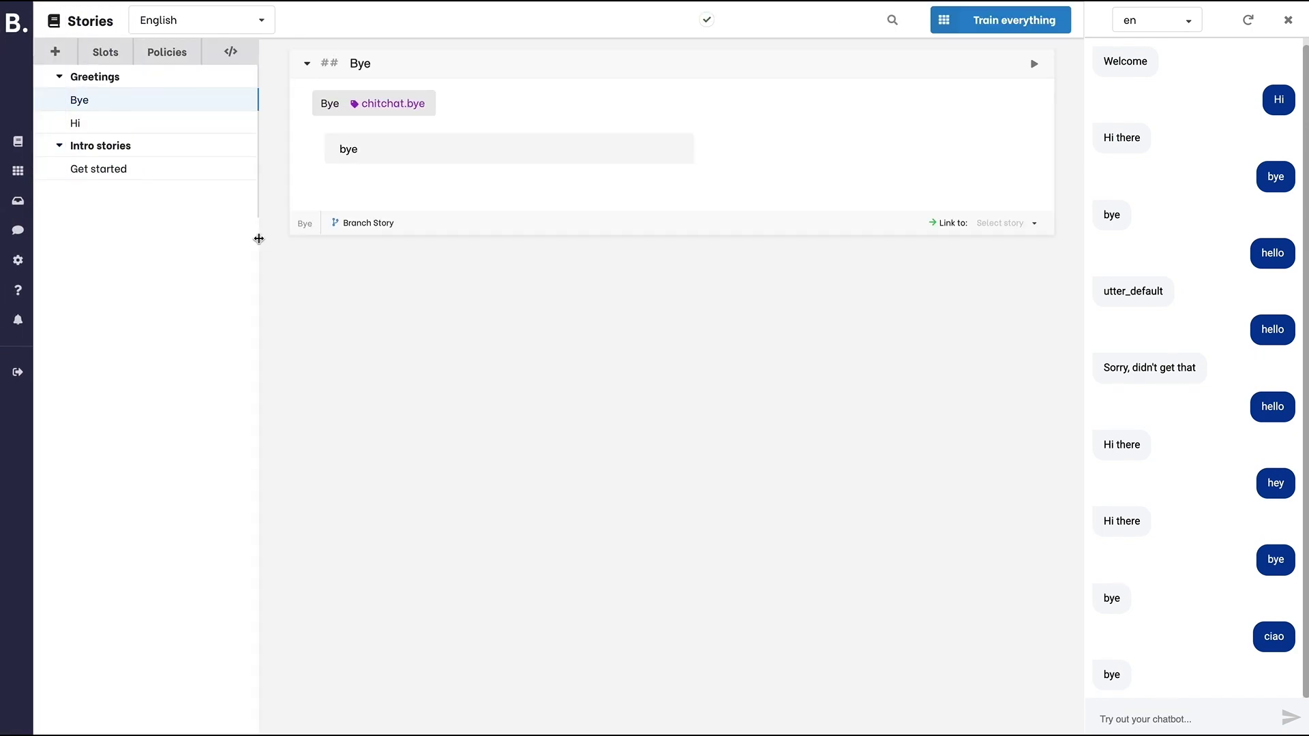
{"action": "mouse_move", "coordinate": [707, 198]}
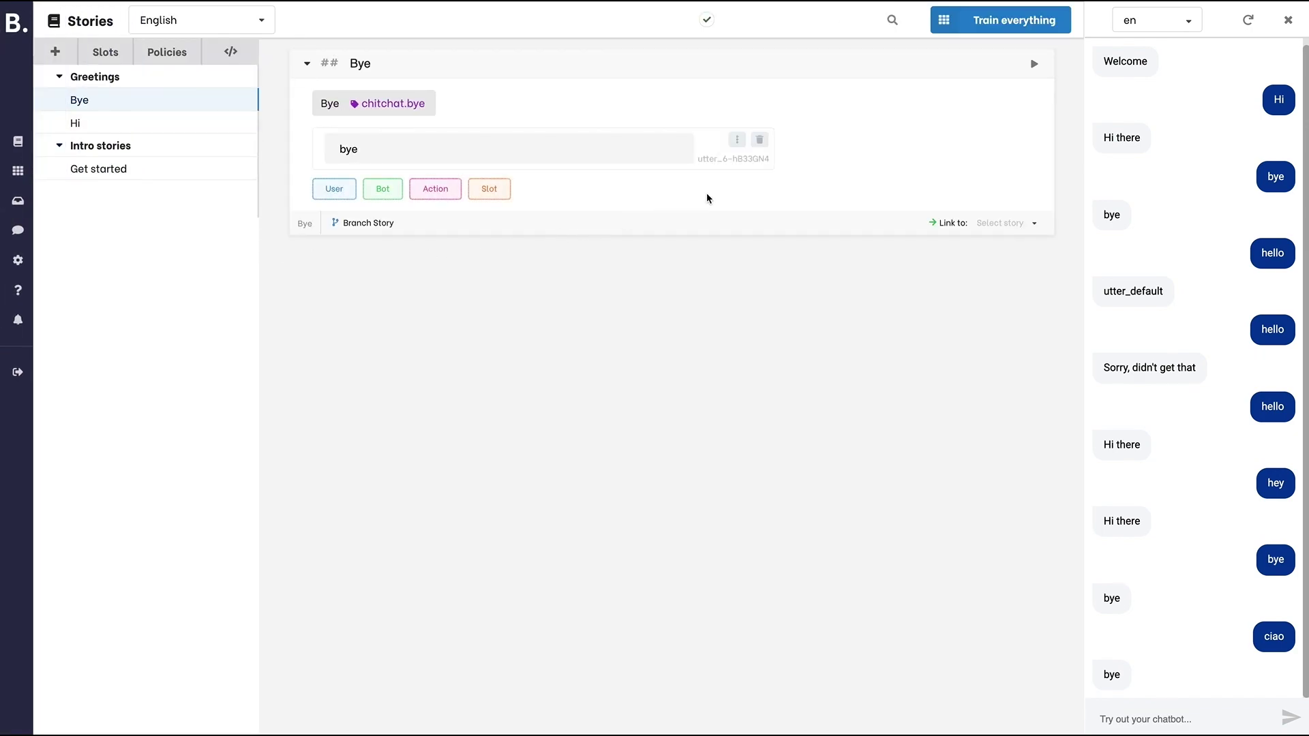
{"action": "left_click", "coordinate": [736, 140]}
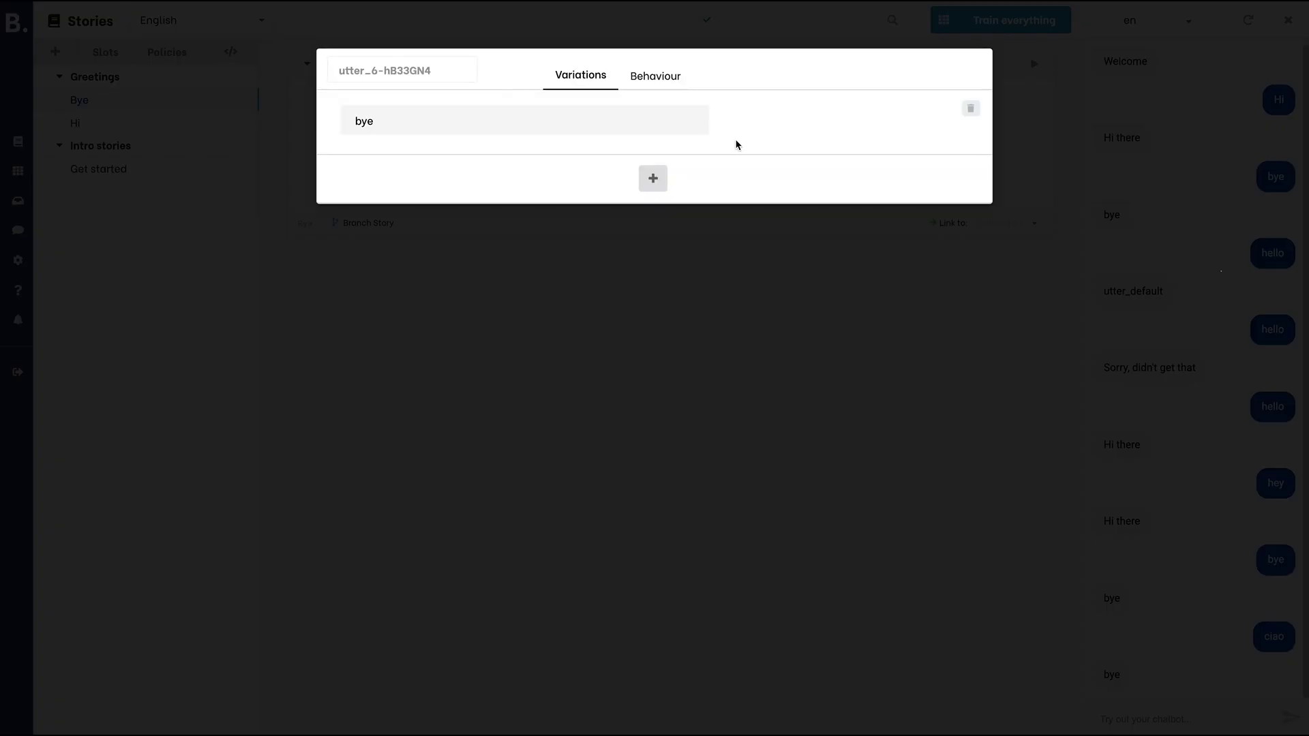
{"action": "left_click", "coordinate": [653, 178]}
{"action": "type", "text": "see you"}
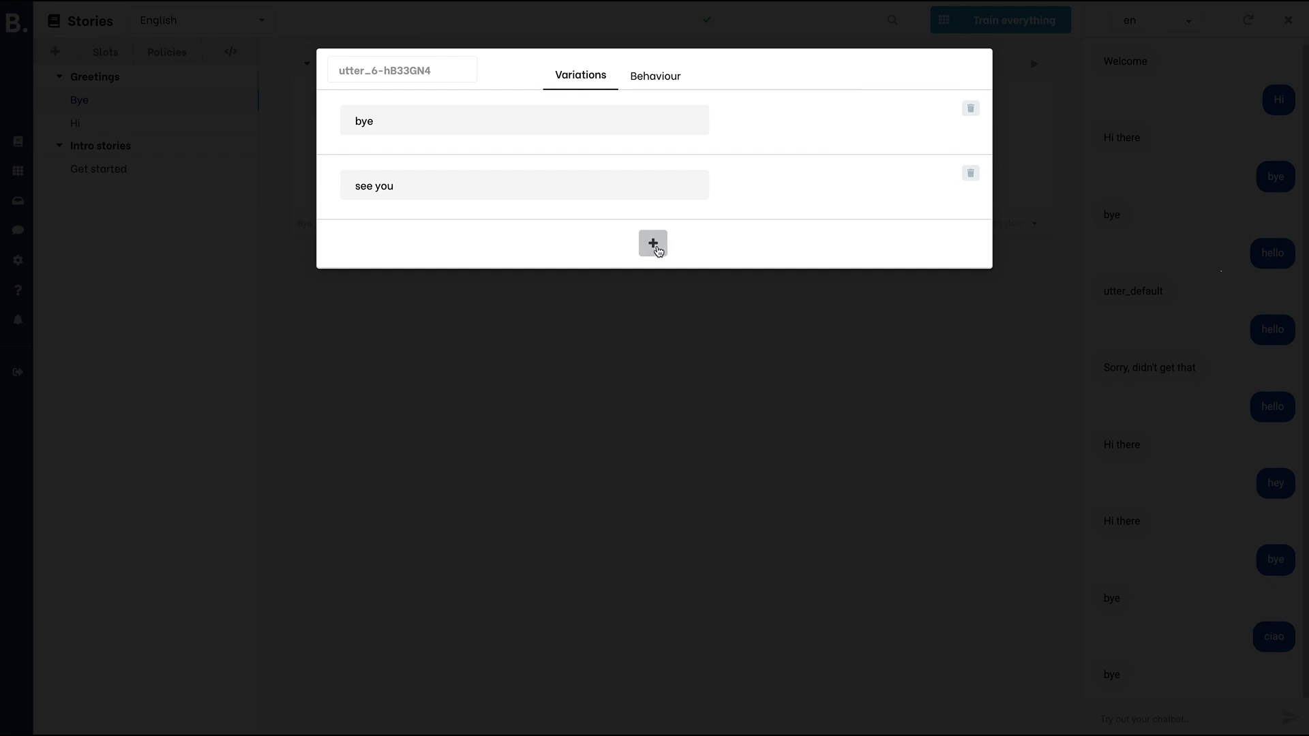
{"action": "left_click", "coordinate": [653, 244]}
Finish the 'was great to chat with' variation, then send ciao, bye, bye and see you in the test chat
{"action": "type", "text": "was great to chat with"}
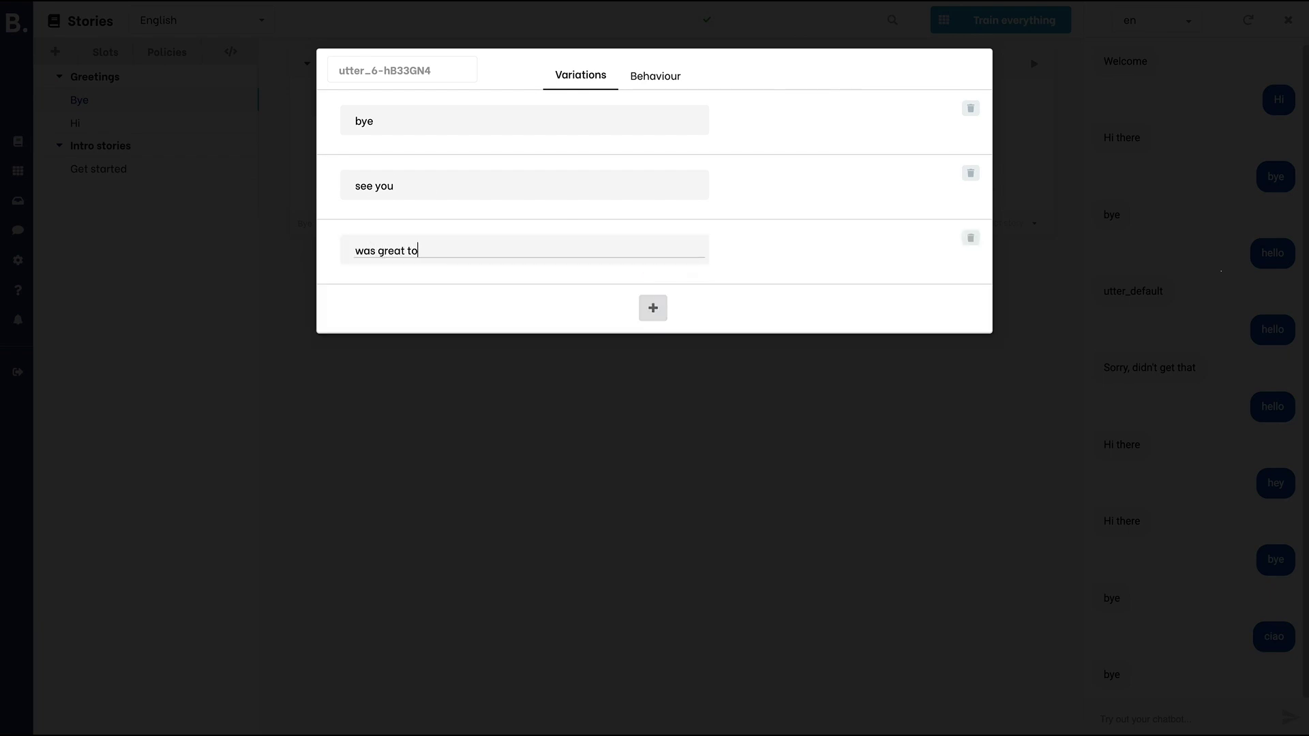
{"action": "left_click", "coordinate": [485, 450]}
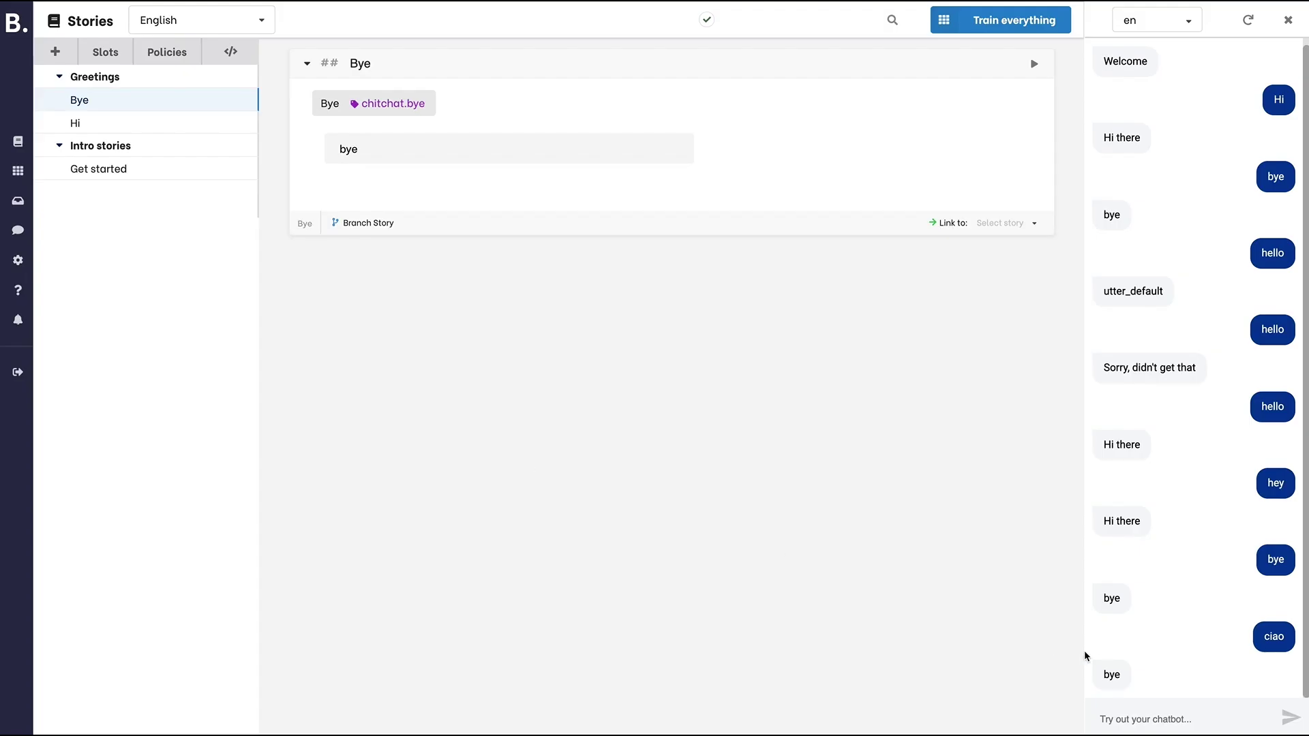
{"action": "left_click", "coordinate": [1119, 722]}
{"action": "type", "text": "ciao"}
{"action": "key", "text": "Return"}
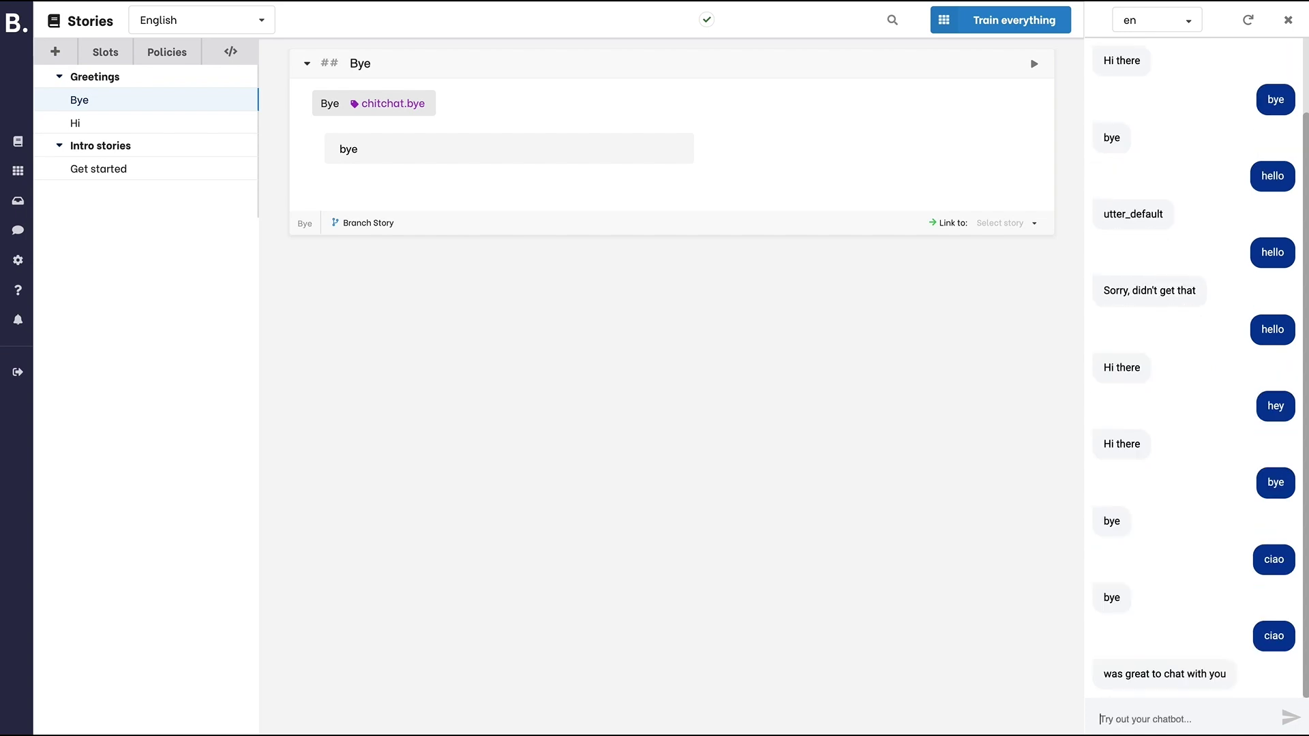
{"action": "type", "text": "bye"}
{"action": "key", "text": "Return"}
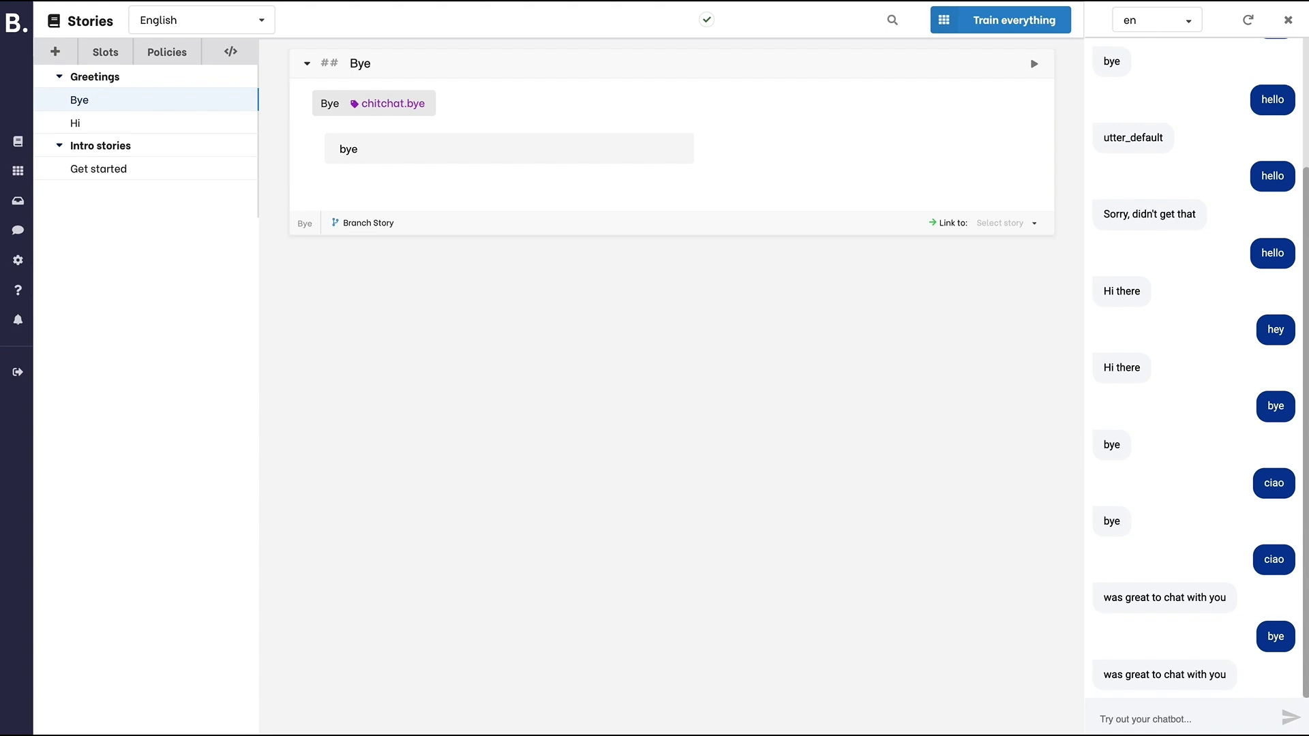
{"action": "type", "text": "bye"}
{"action": "key", "text": "Return"}
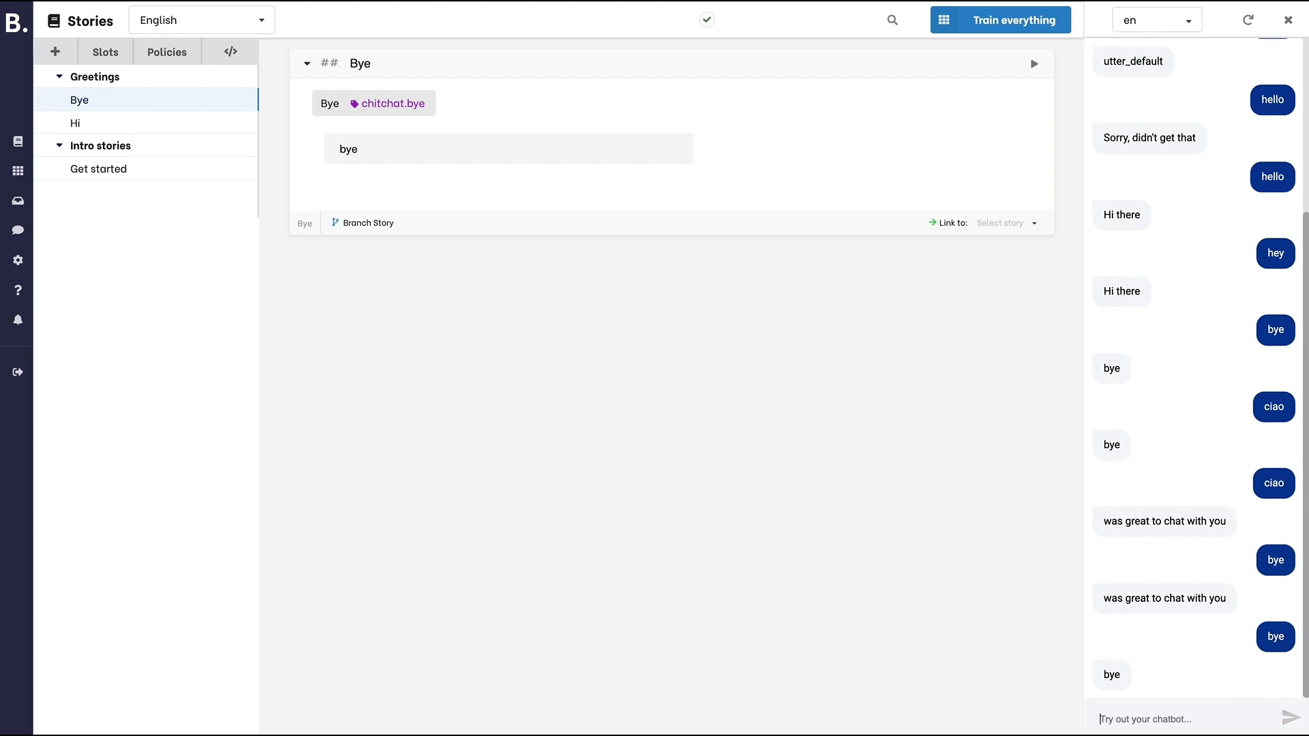
{"action": "type", "text": "see you"}
{"action": "key", "text": "Return"}
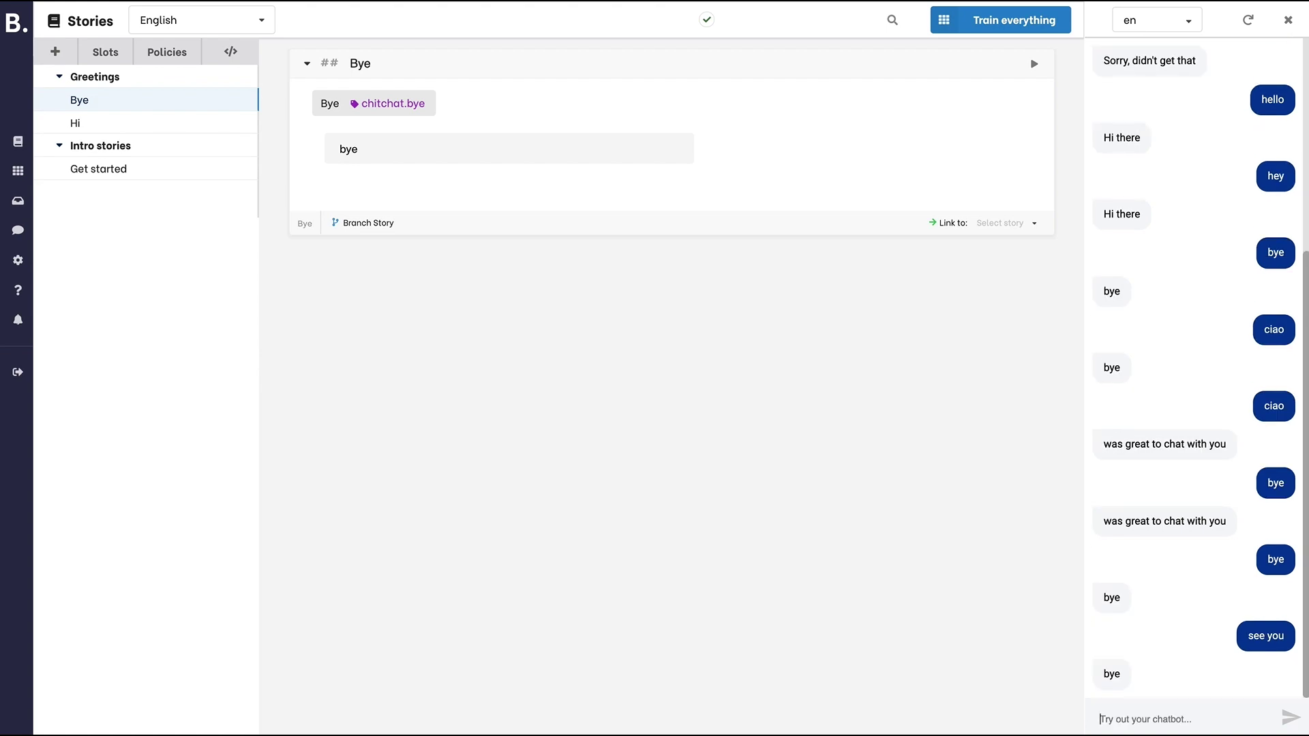
Open the Get started story and restart the test chat so only 'Welcome' shows
{"action": "left_click", "coordinate": [104, 169]}
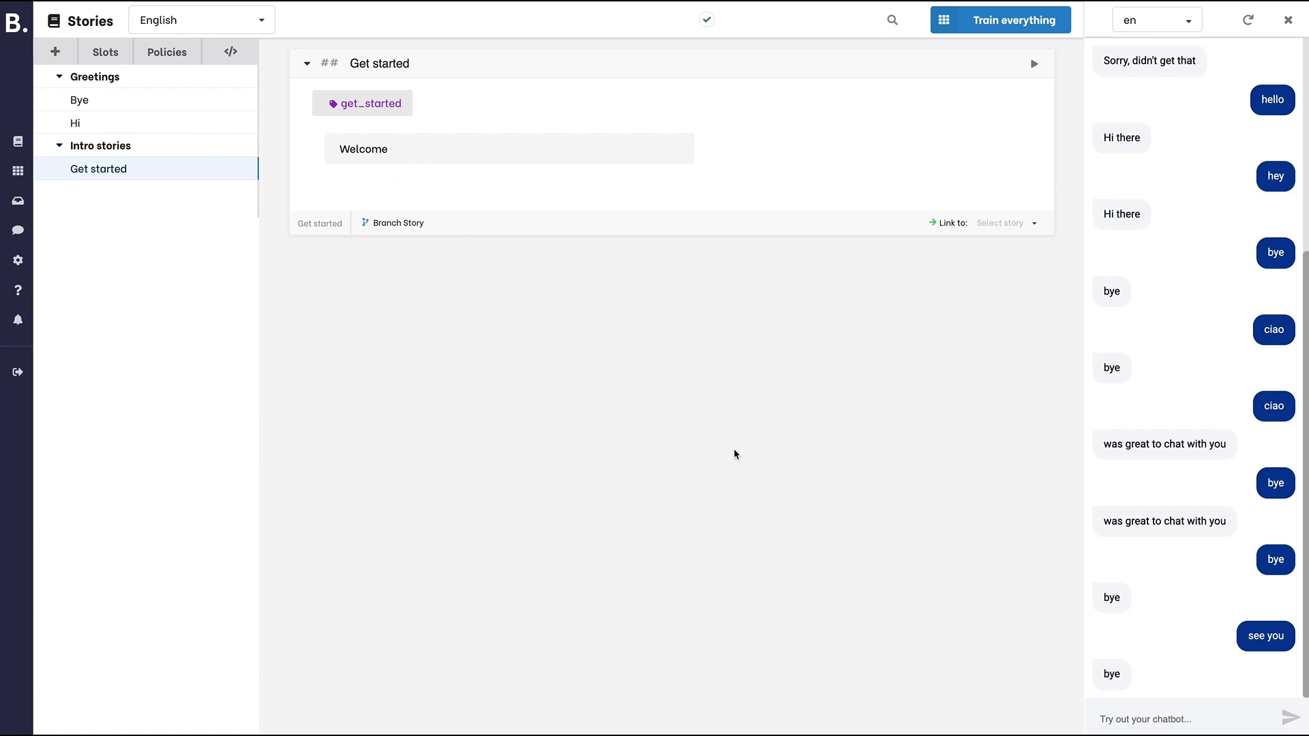
{"action": "left_click", "coordinate": [1246, 21]}
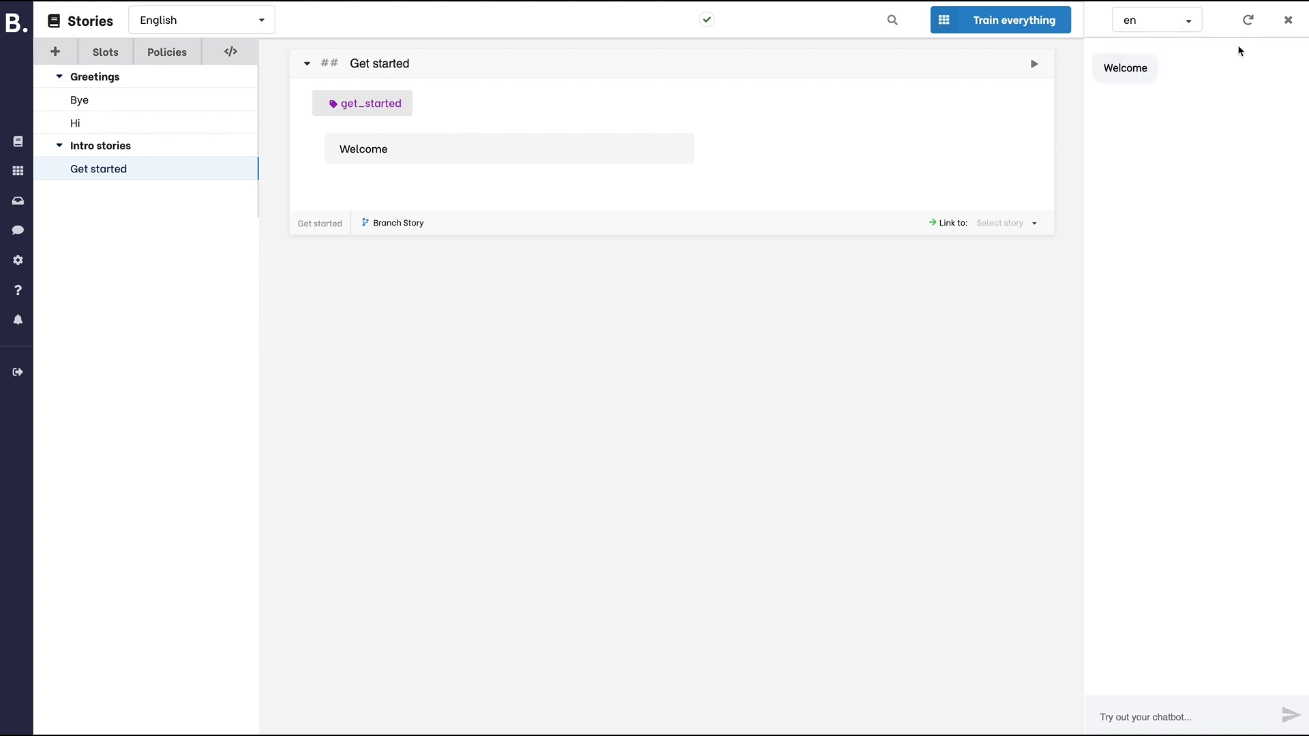